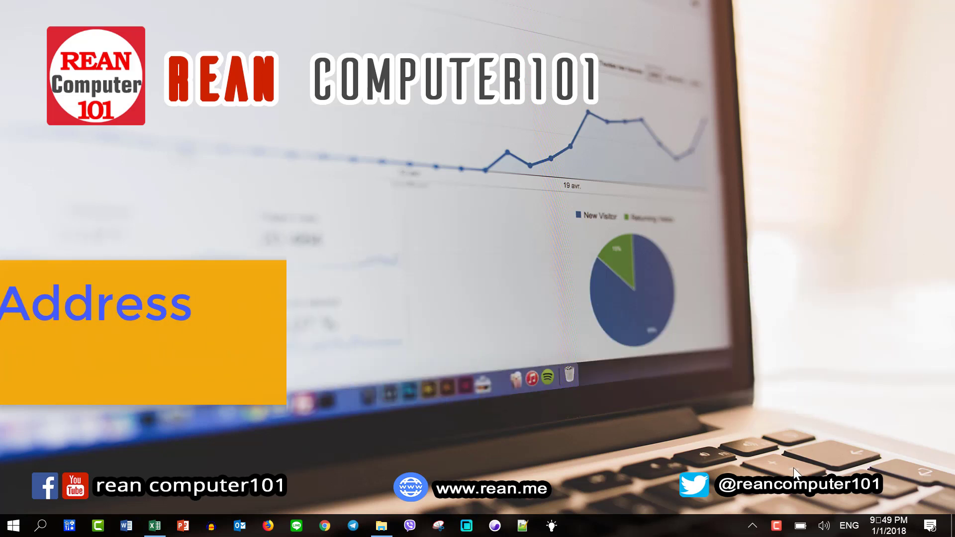
Bring the Book1.xlsx workbook, open on the 10 Basics Formular sheet, to the front
left_click(156, 528)
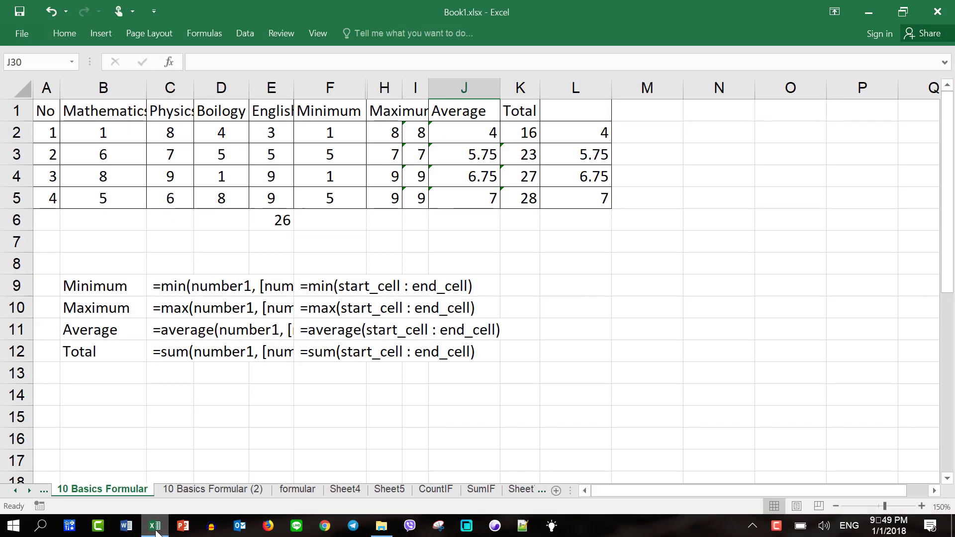
Add a new blank sheet, Sheet8, to the workbook and zoom in on it
left_click(557, 491)
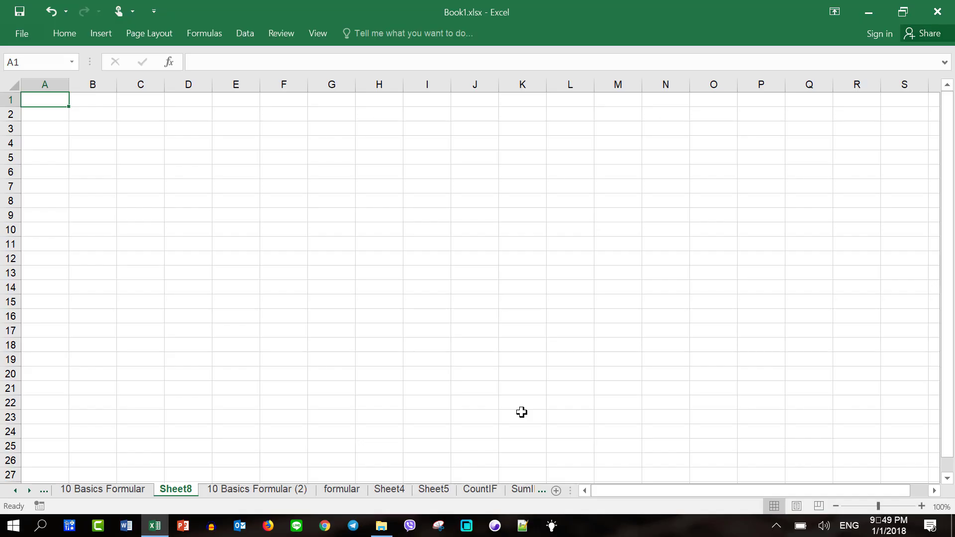
left_click(921, 506)
left_click(922, 506)
left_click(922, 506)
left_click(922, 506)
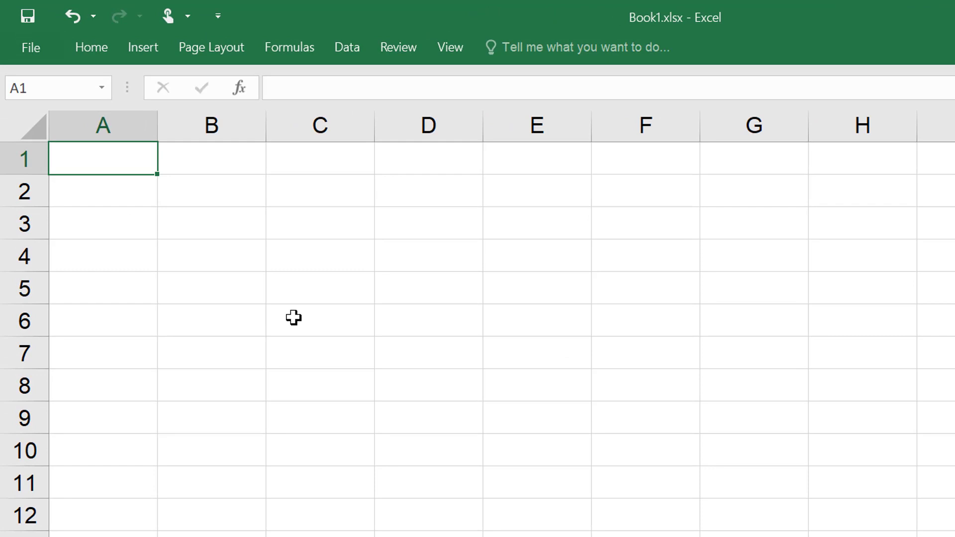
Enter the heading Email in A1 and widen column A for long addresses
type("Email")
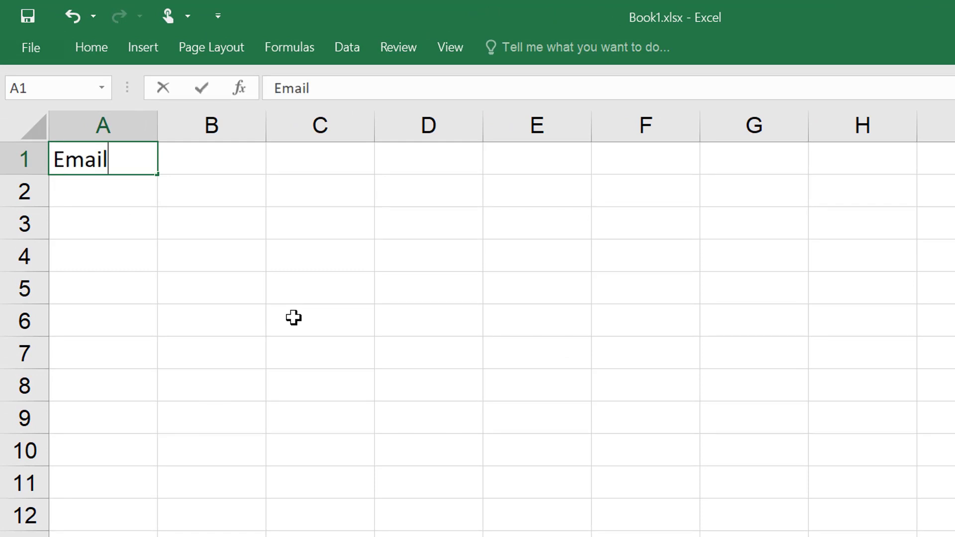
key("Tab")
key("Down")
key("Left")
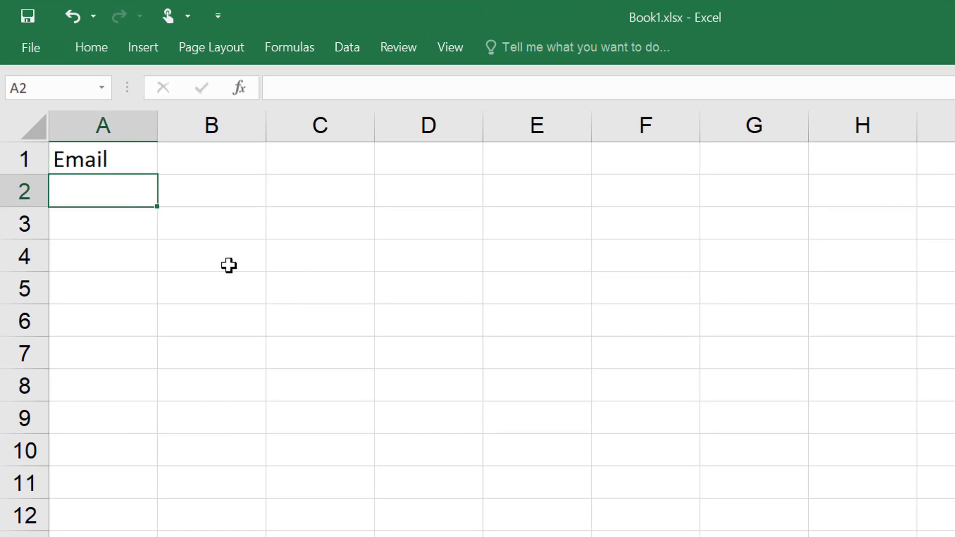
left_click_drag(158, 125, 336, 138)
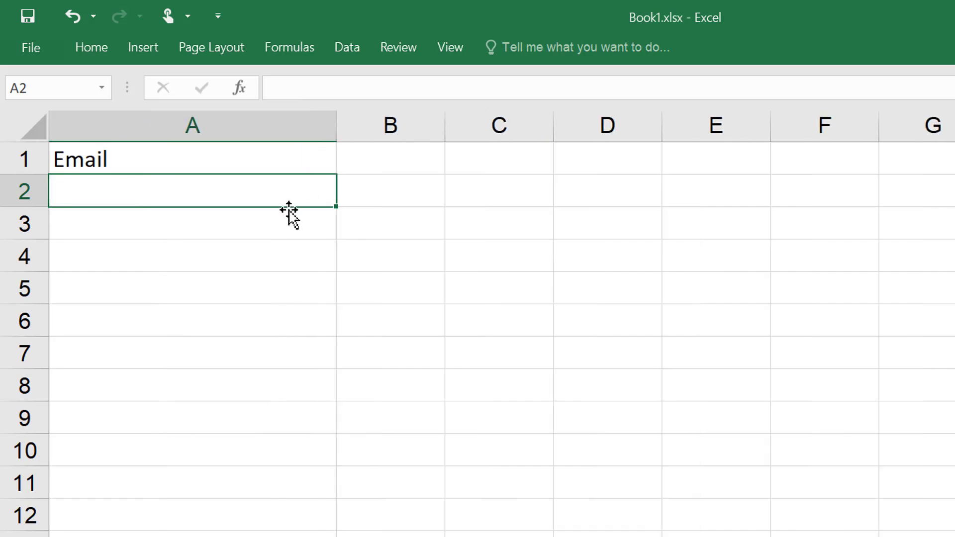
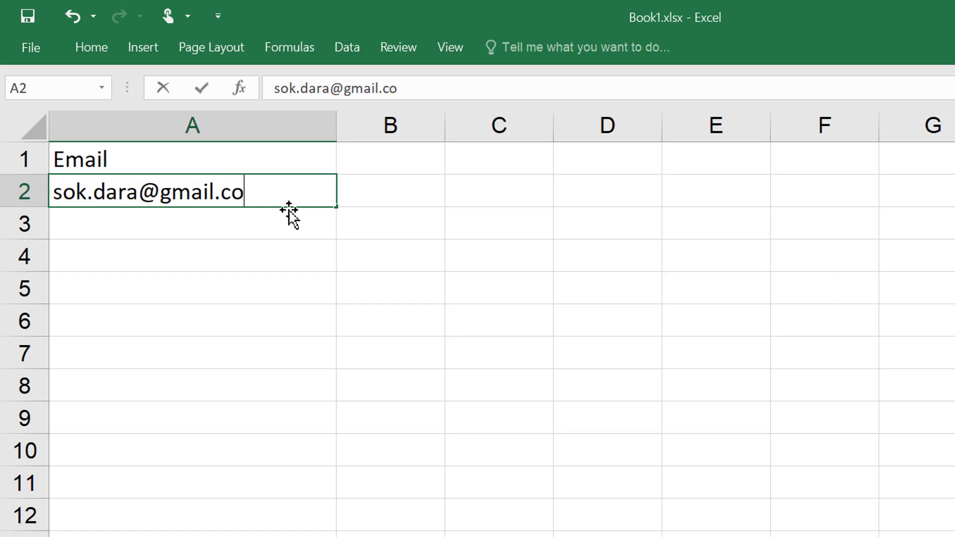
Enter three sample email addresses in cells A2 to A4
key("Return")
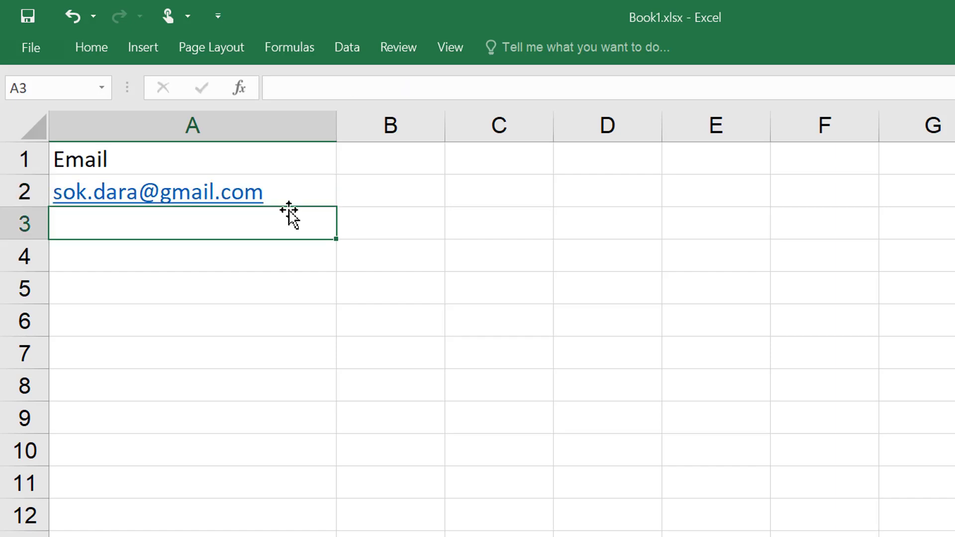
type("pha")
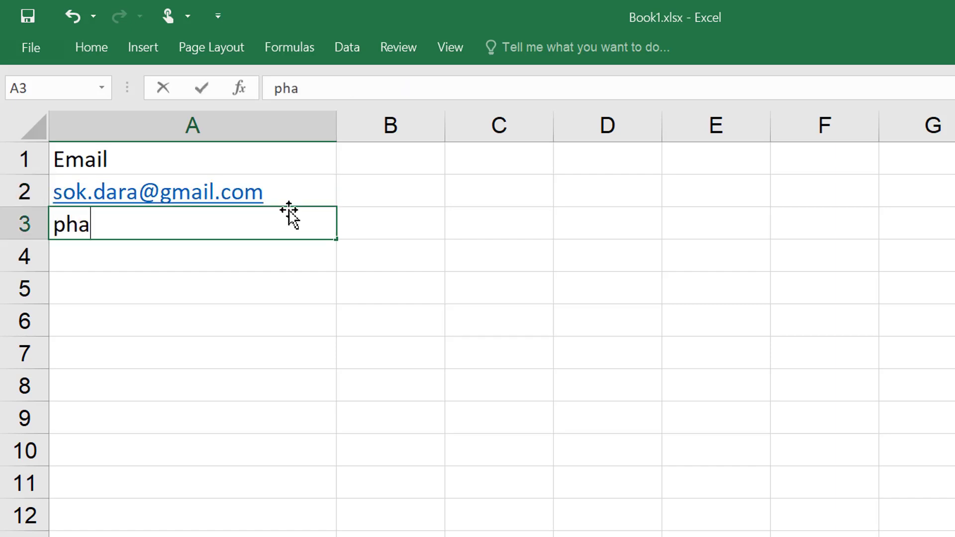
key("BackSpace")
key("BackSpace")
type("ag")
key("BackSpace")
type("h")
type("an")
key("BackSpace")
key("BackSpace")
key("BackSpace")
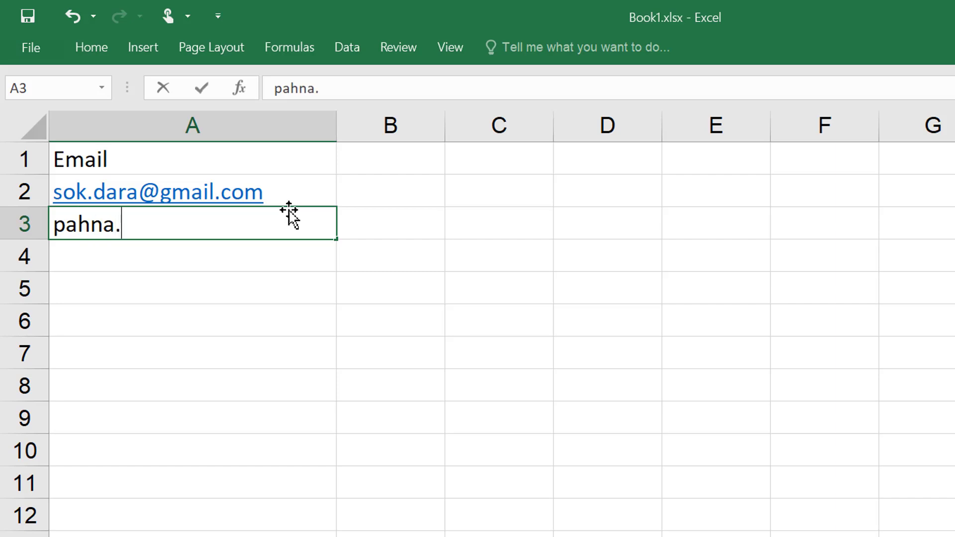
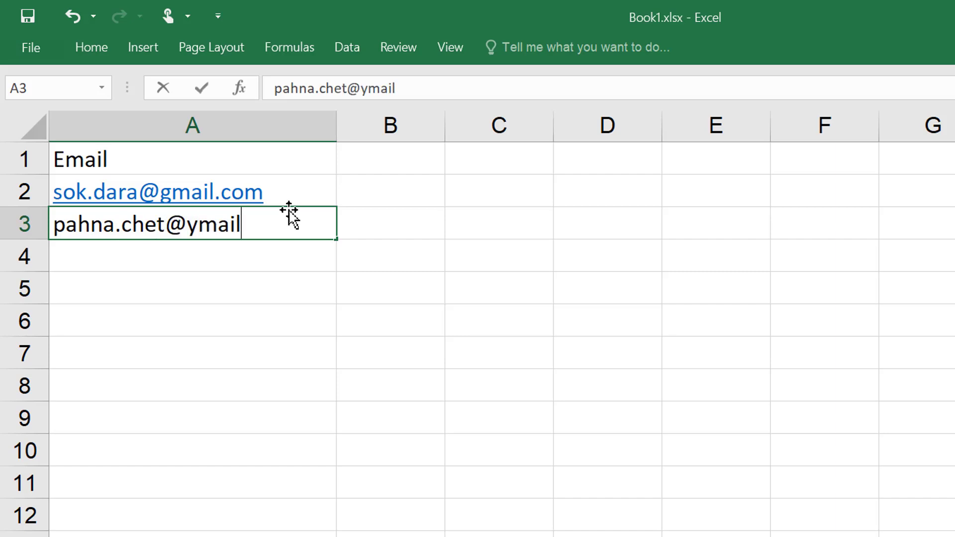
key("Return")
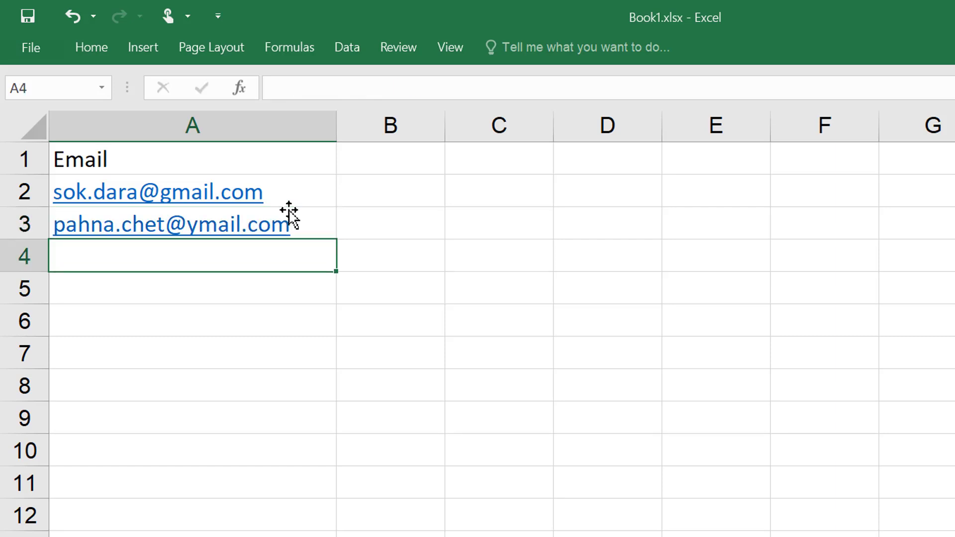
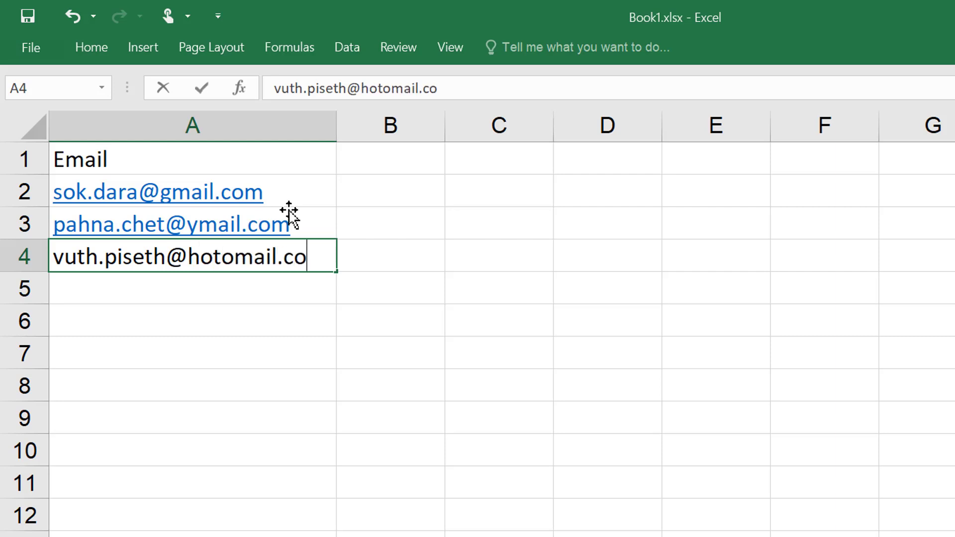
key("Return")
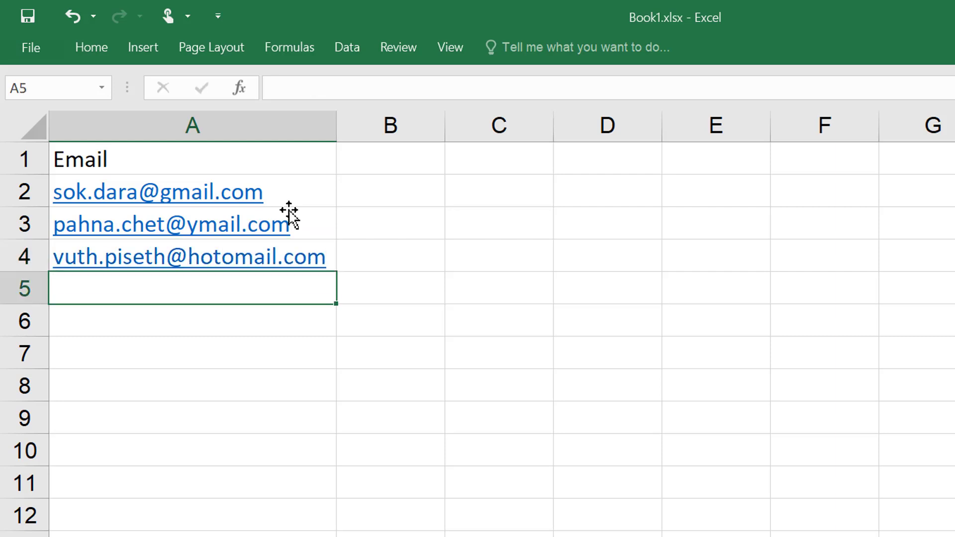
Widen column B and add the heading Name in B1
left_click(437, 198)
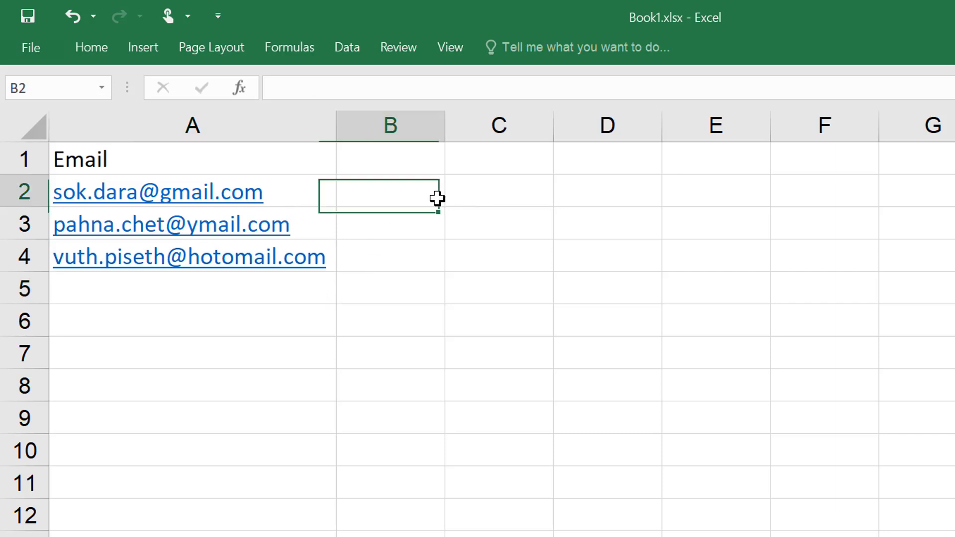
left_click(436, 157)
left_click_drag(445, 128, 532, 130)
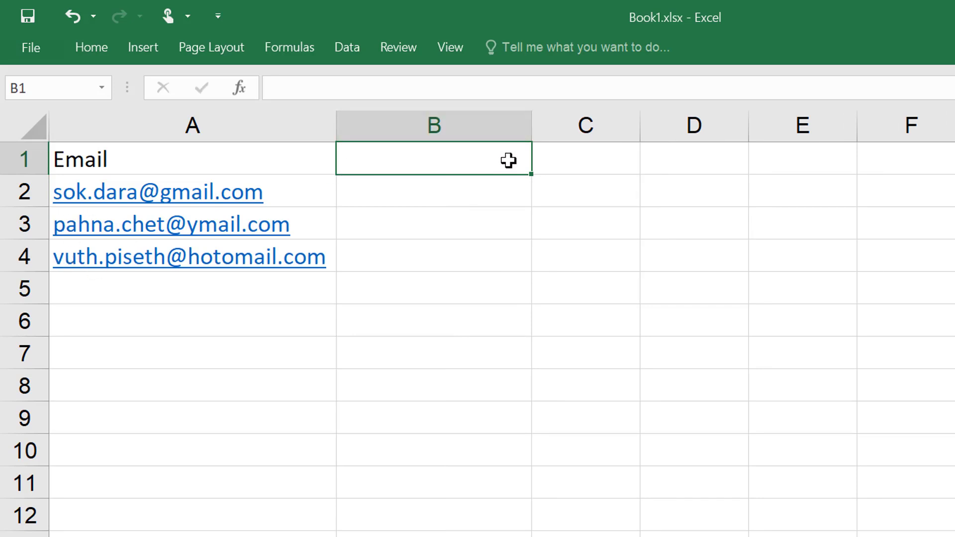
type("Nam")
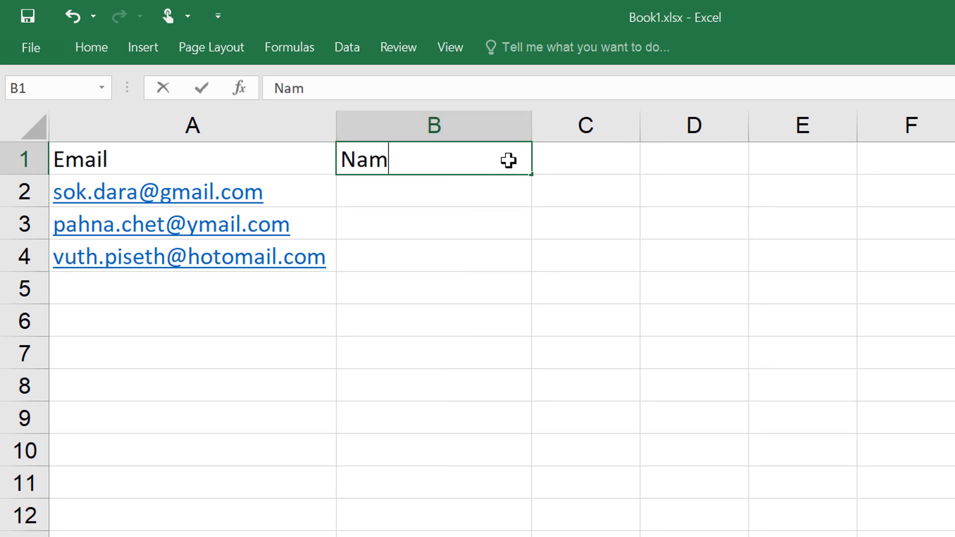
type("e")
key("Return")
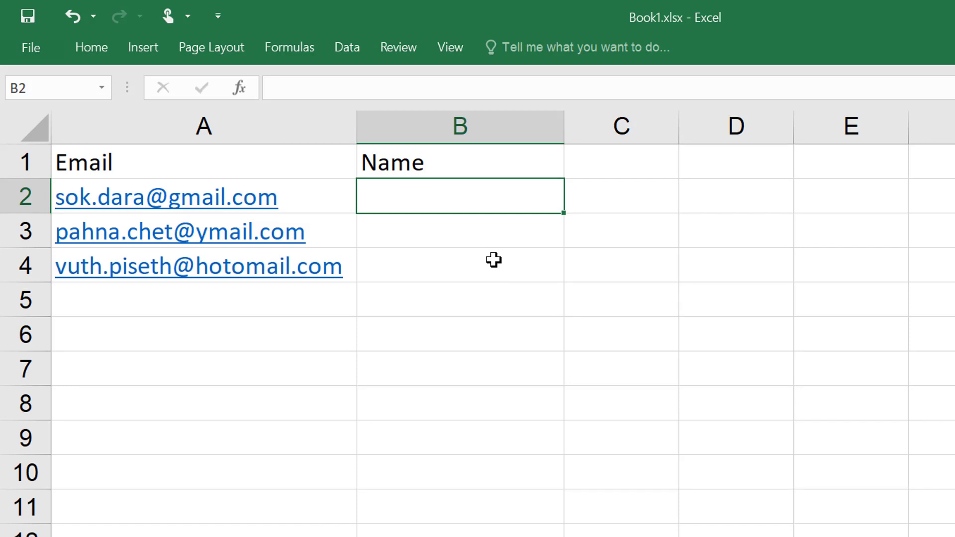
Enter =LEFT(A2,3) in B2 and fill it down to B4
type("=")
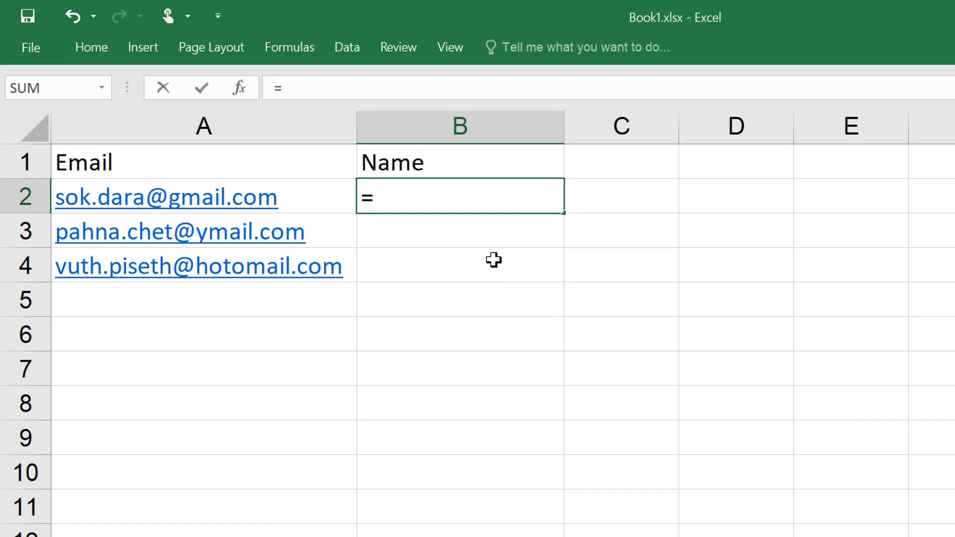
type("Lef")
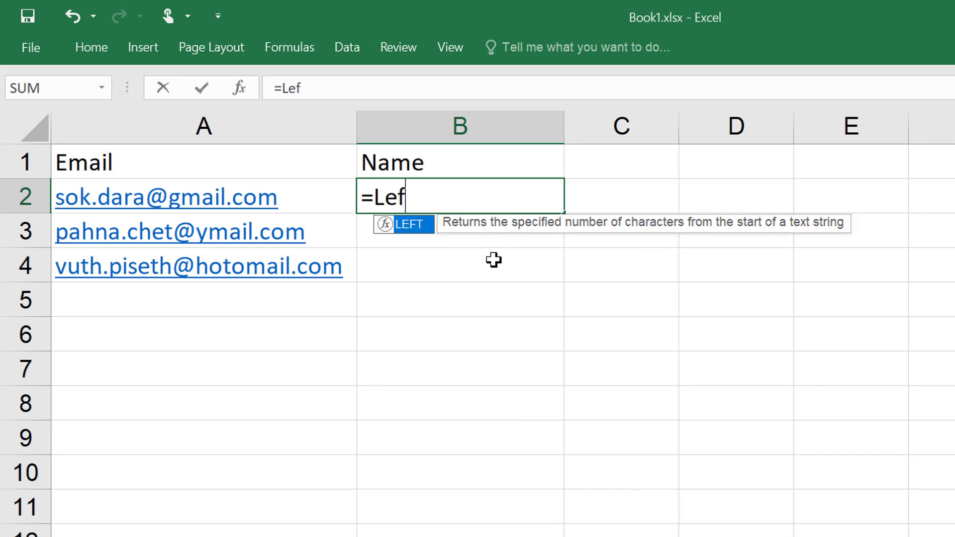
type("t")
type("(")
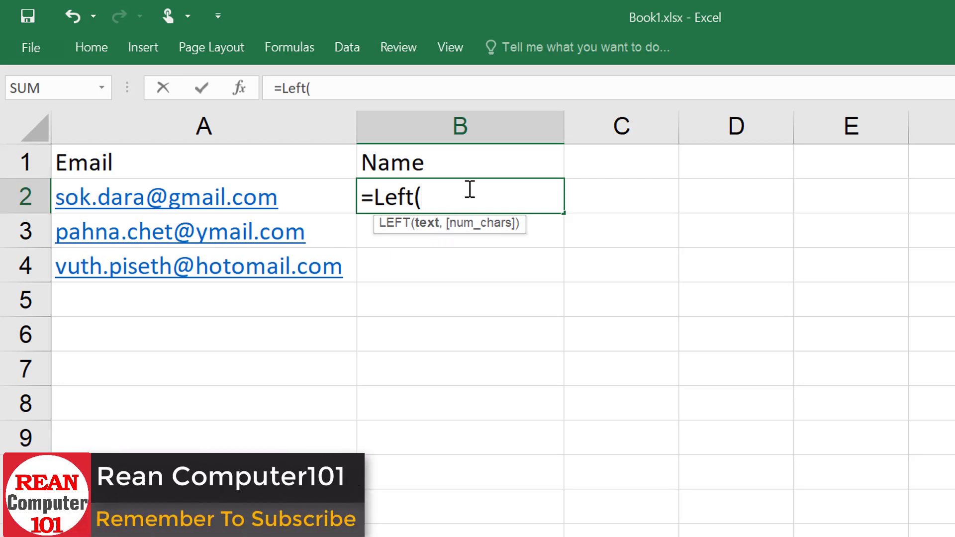
left_click(280, 201)
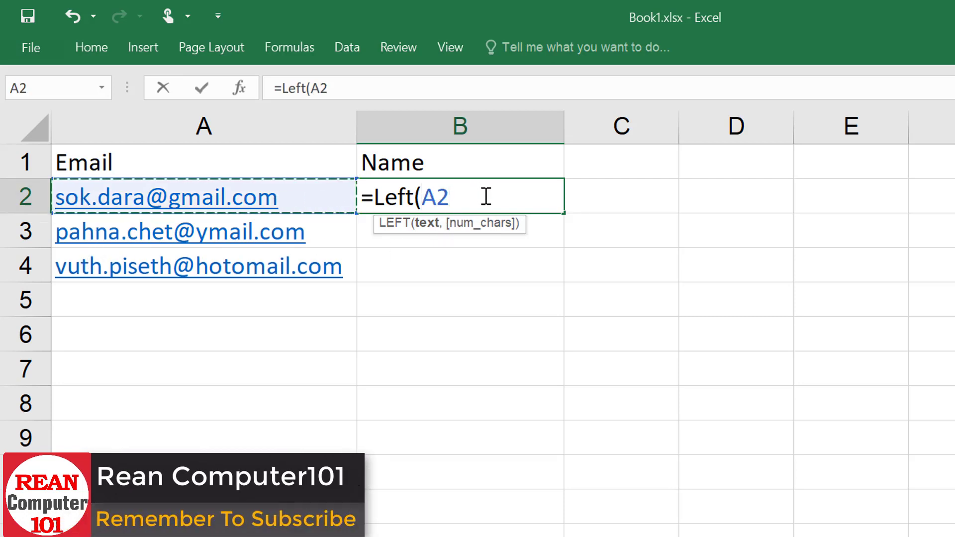
type(",")
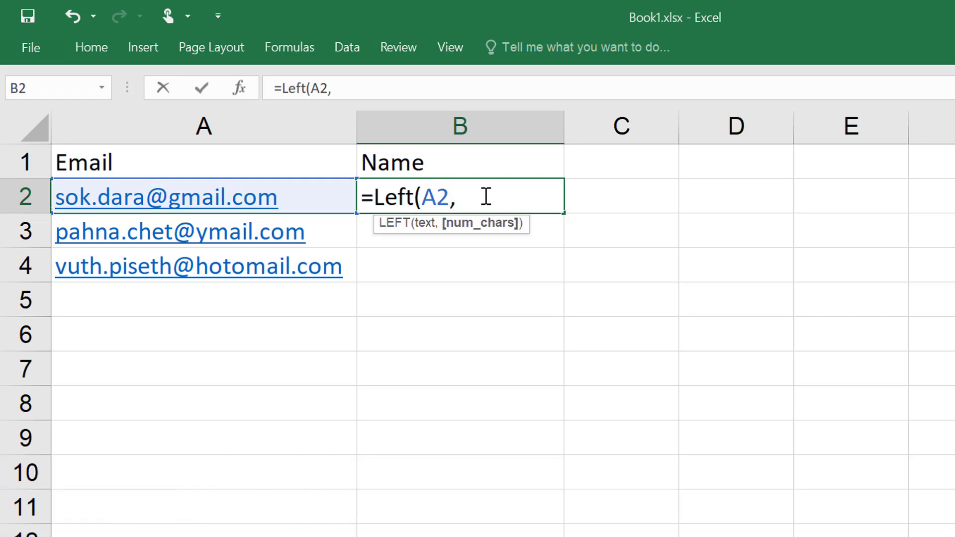
type("3")
type(")")
key("Return")
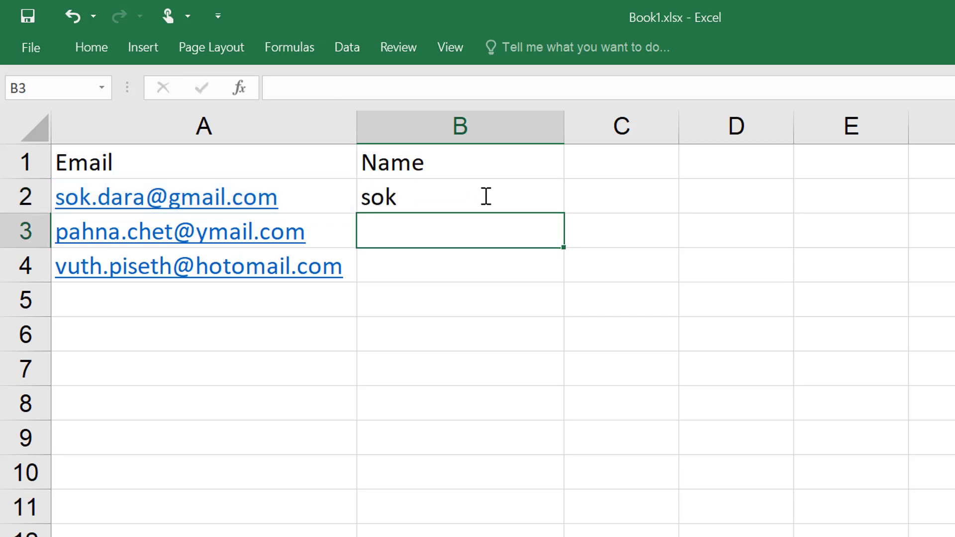
left_click(486, 197)
left_click_drag(565, 213, 555, 272)
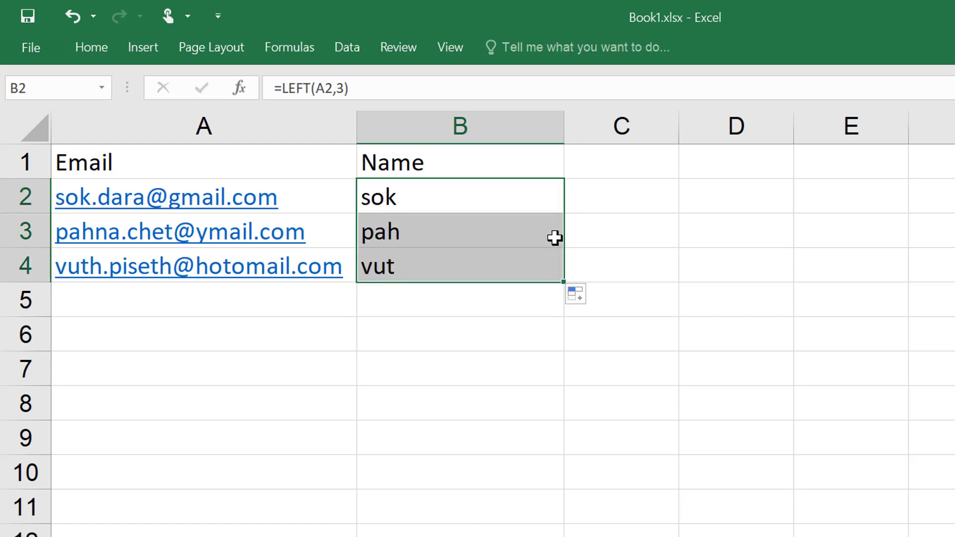
Change B2's formula to =LEFT(A2,FIND(".",A2,1)) so it returns text up to the dot
left_click(483, 201)
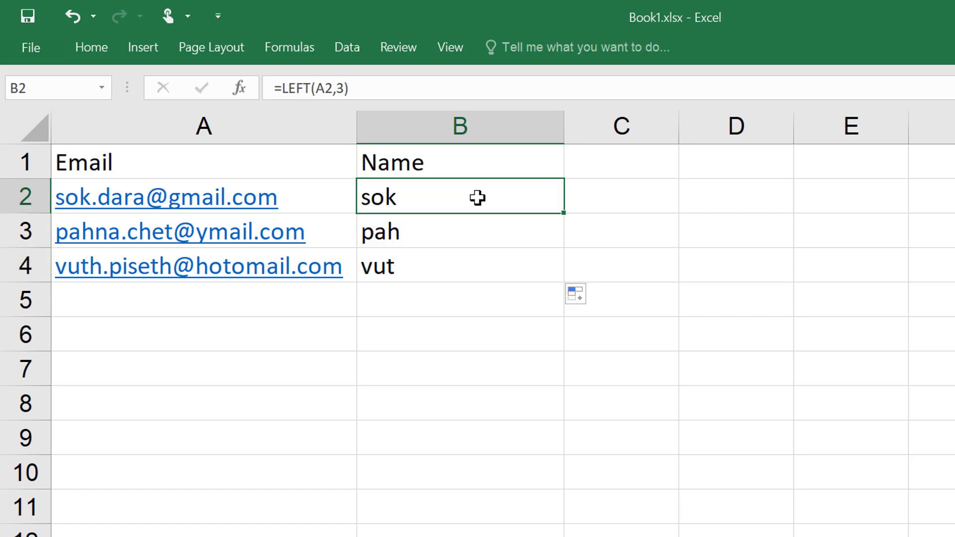
double_click(493, 199)
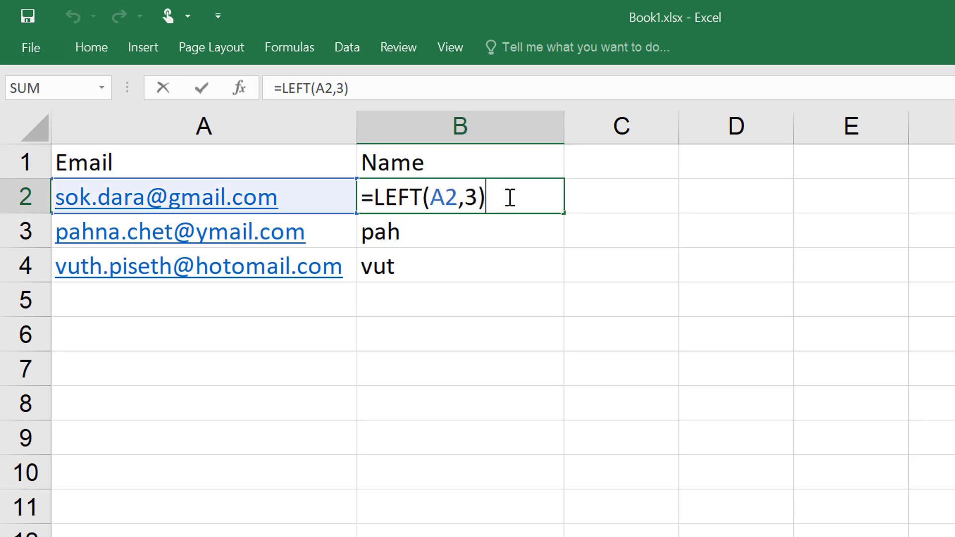
key("BackSpace")
key("BackSpace")
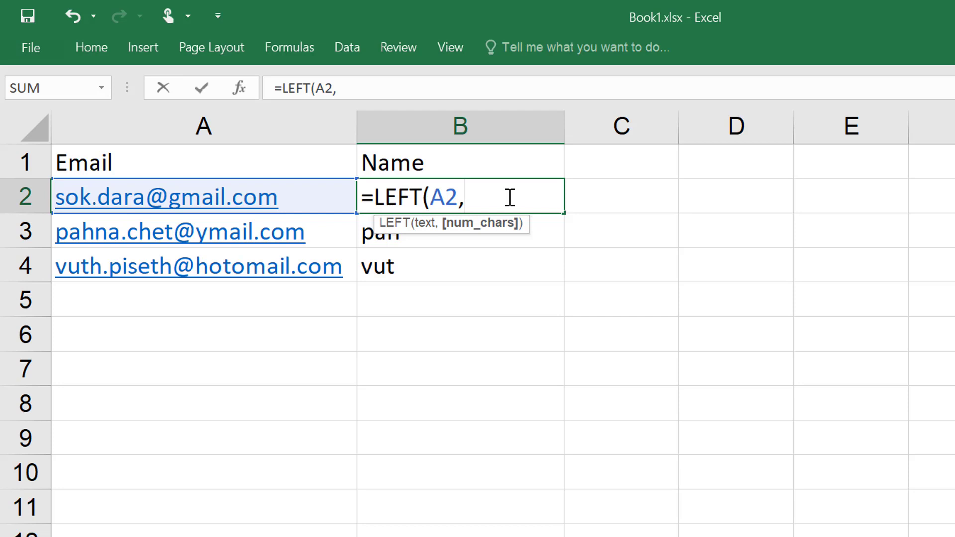
type("f")
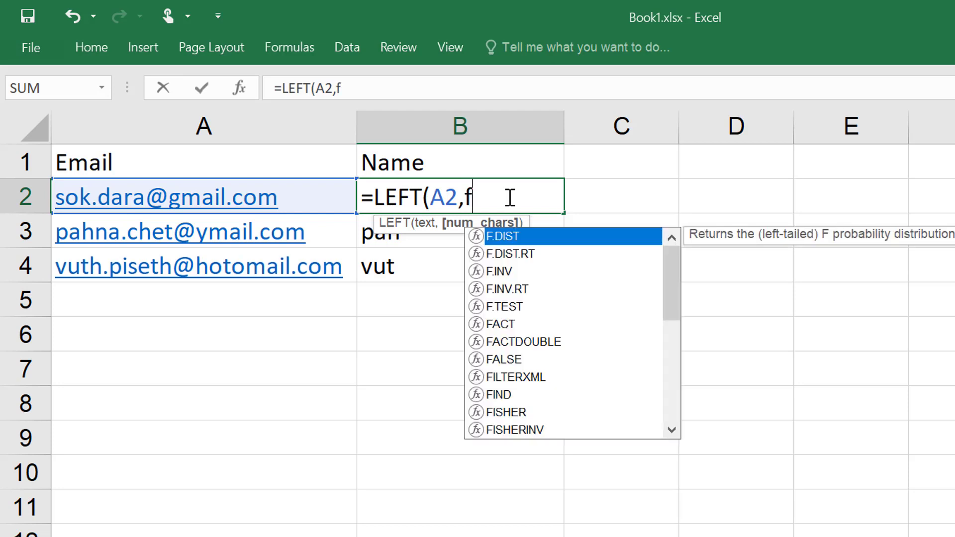
type("ind")
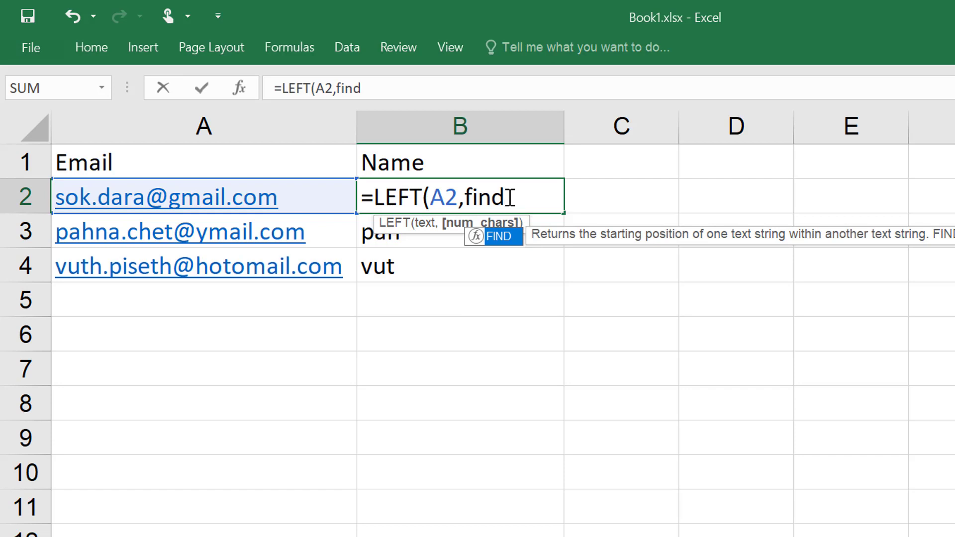
type("(")
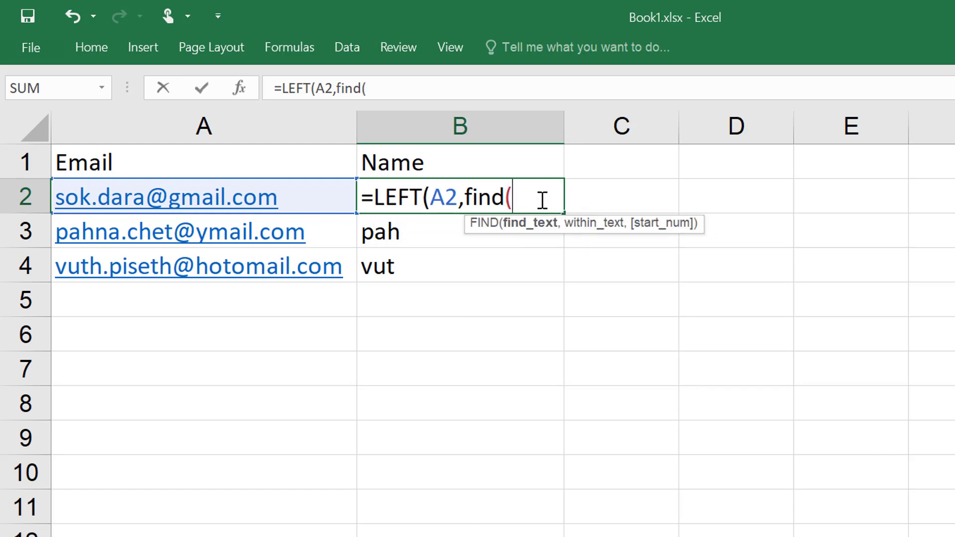
type("\".")
type("\"")
type(",")
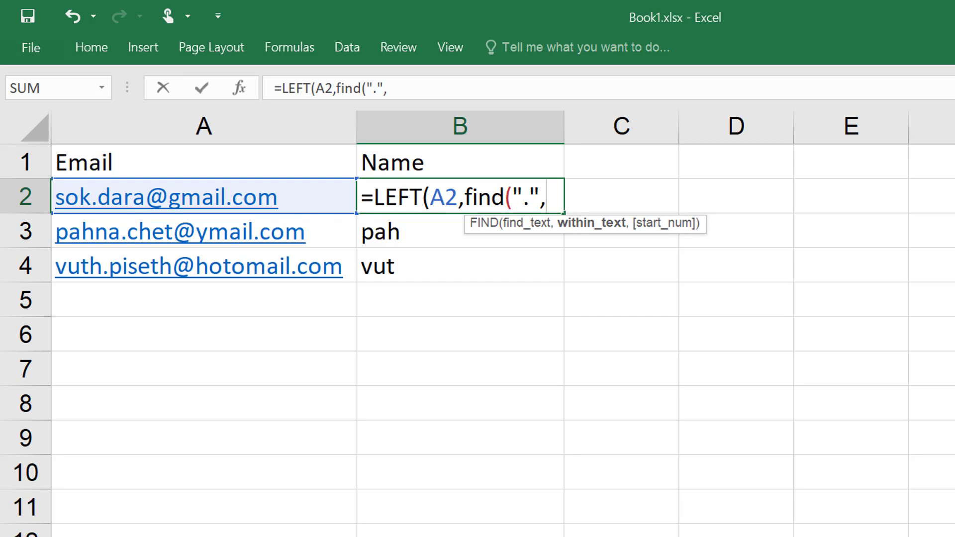
left_click(276, 197)
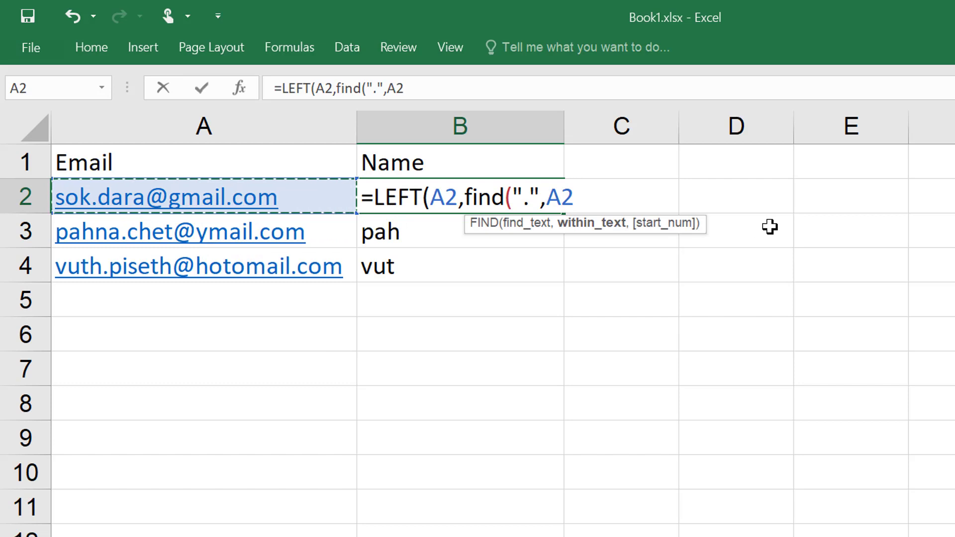
type(",")
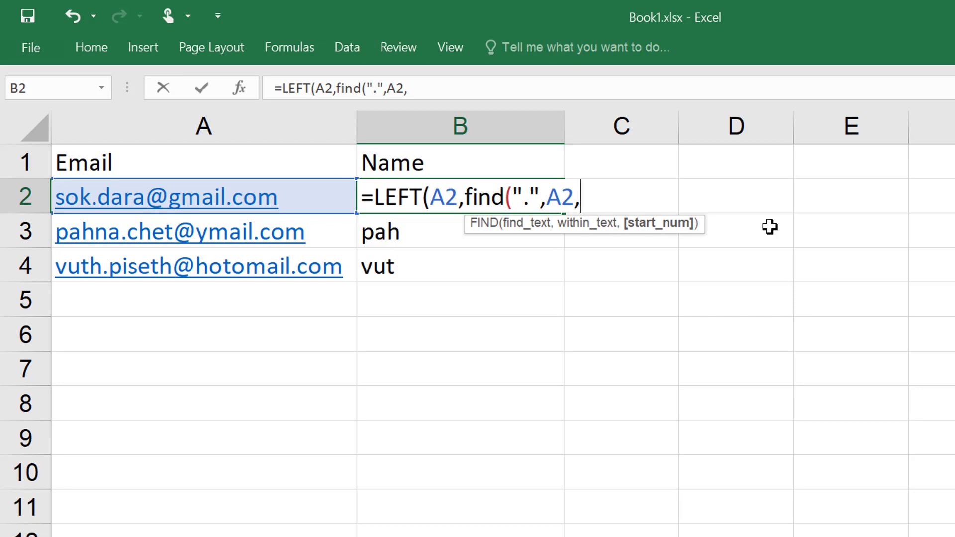
type("1")
type(")")
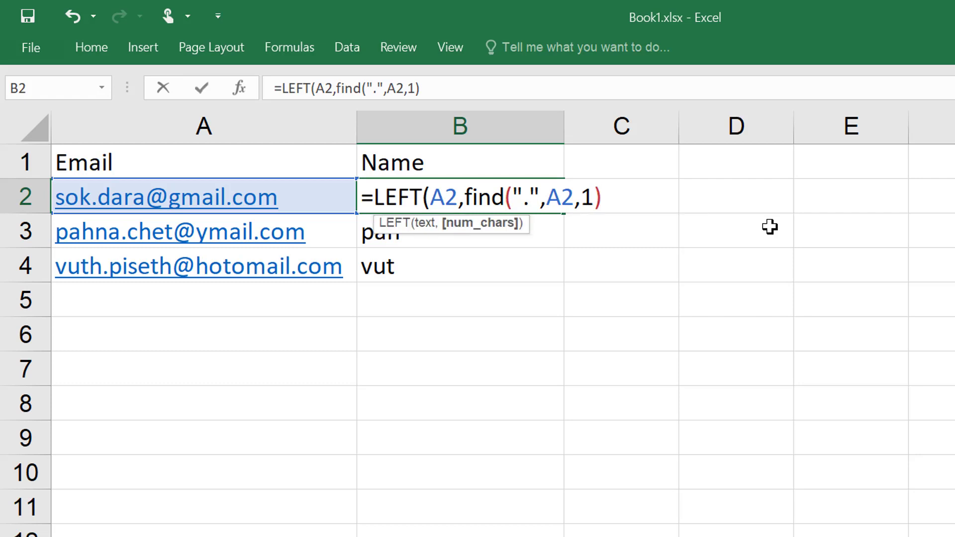
key("Return")
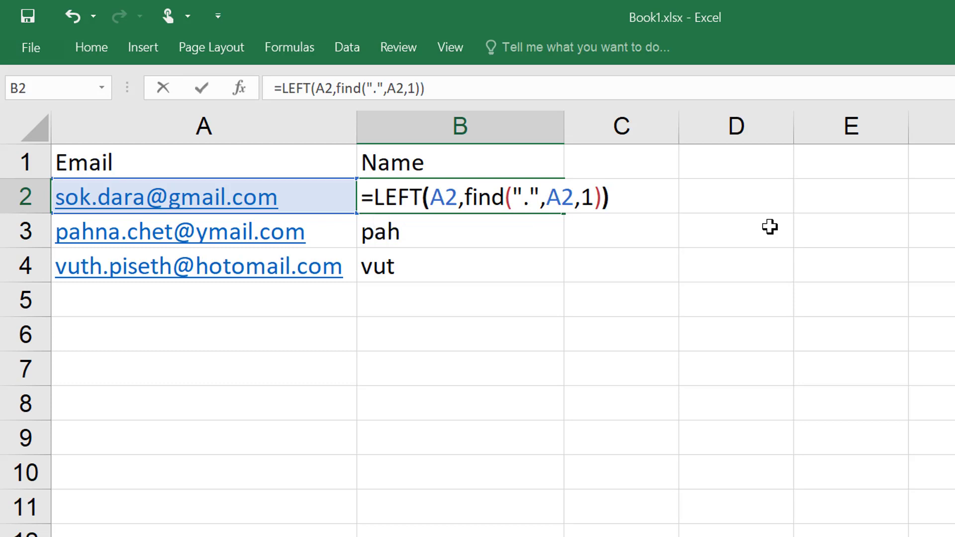
Test B2's LEFT formula with a fixed character count of 4
left_click(486, 200)
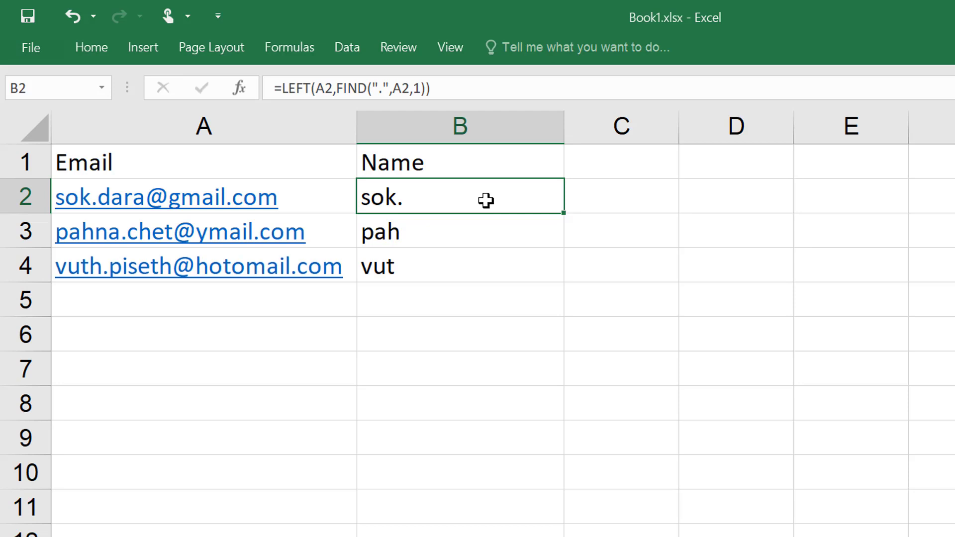
double_click(486, 200)
left_click_drag(465, 197, 611, 199)
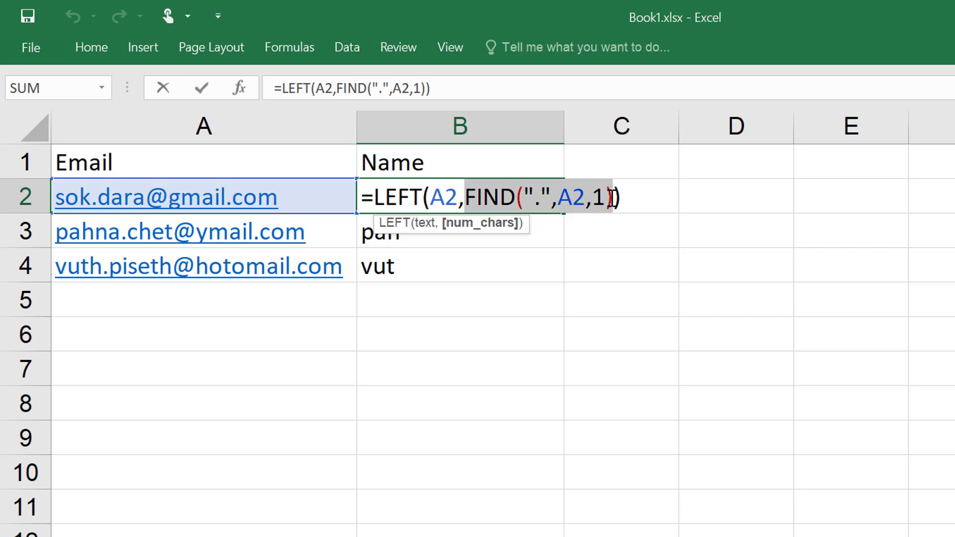
key("Delete")
type("4")
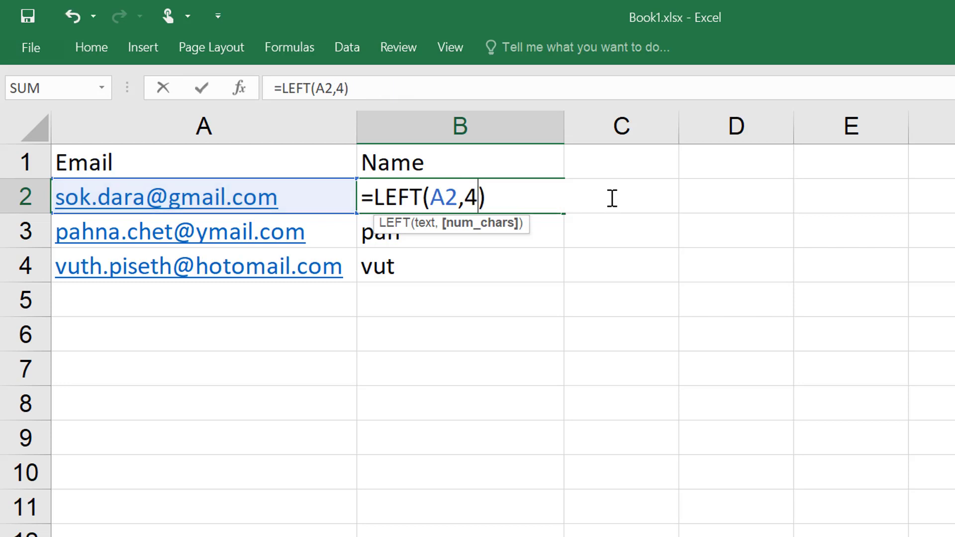
key("Return")
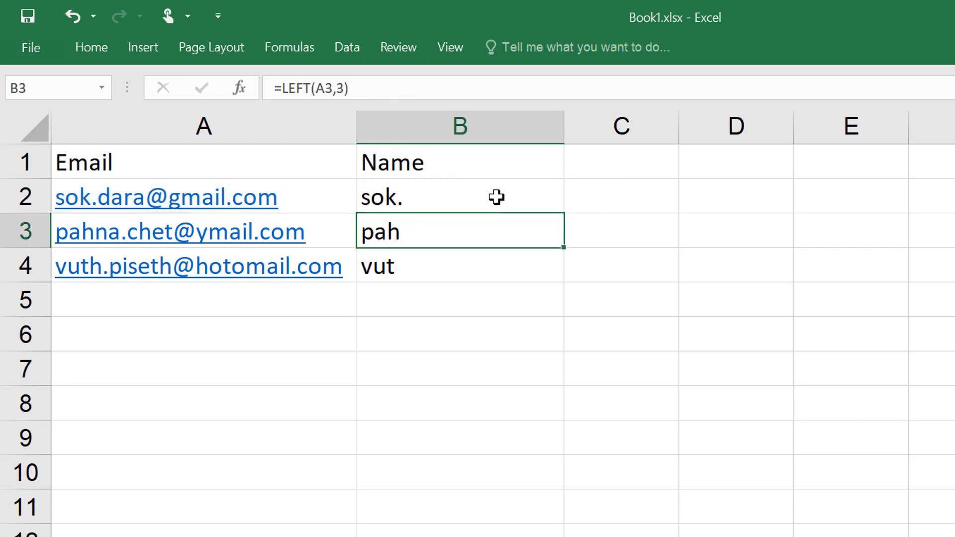
Rewrite B2 as =LEFT(A2,FIND(".",A2,1)-1) to drop the trailing dot
double_click(486, 197)
key("BackSpace")
key("BackSpace")
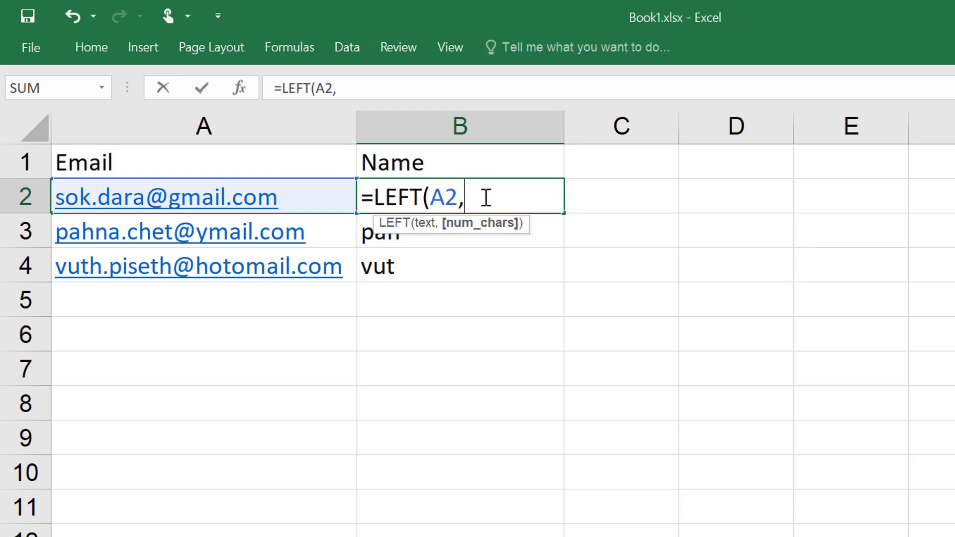
type("FIND(\".\",A2,1)")
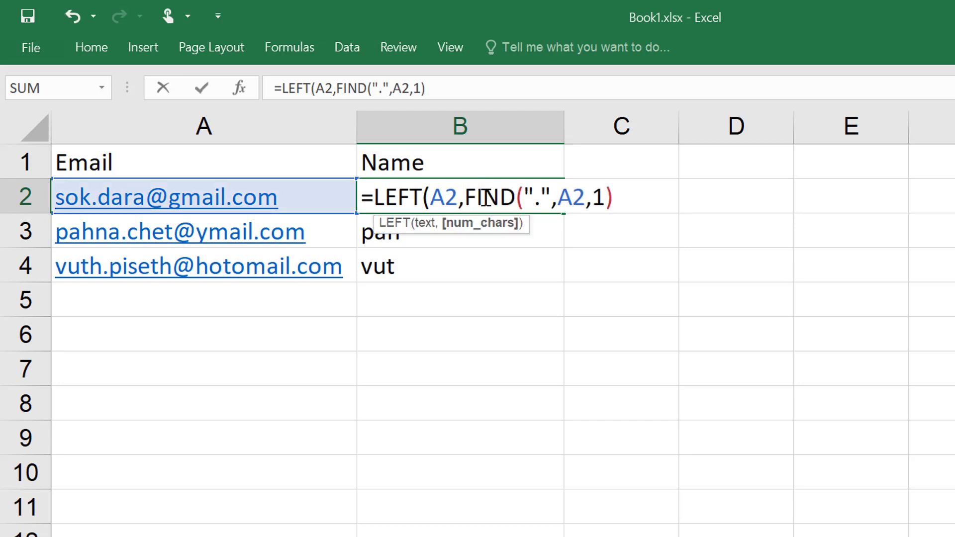
type("-")
type("1)")
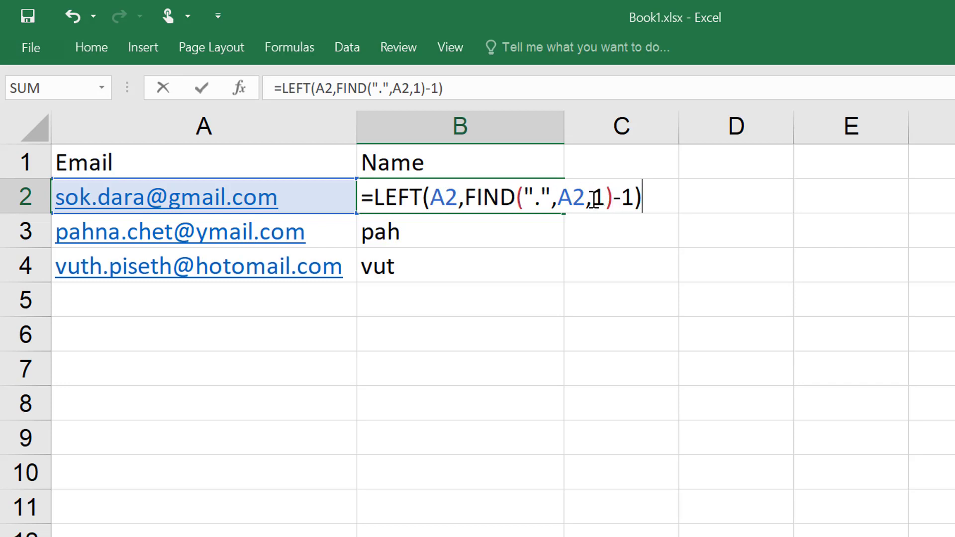
left_click_drag(533, 199, 541, 199)
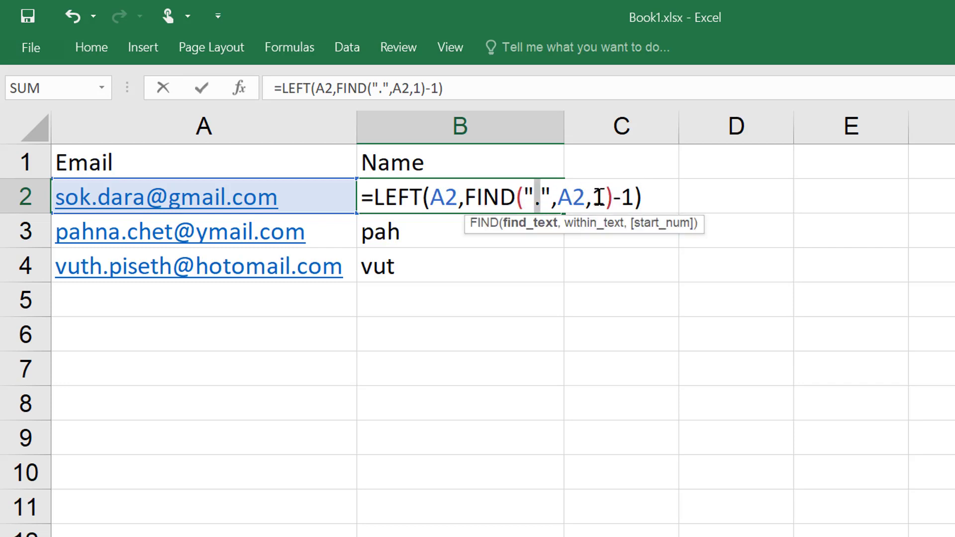
left_click(629, 199)
left_click(643, 198)
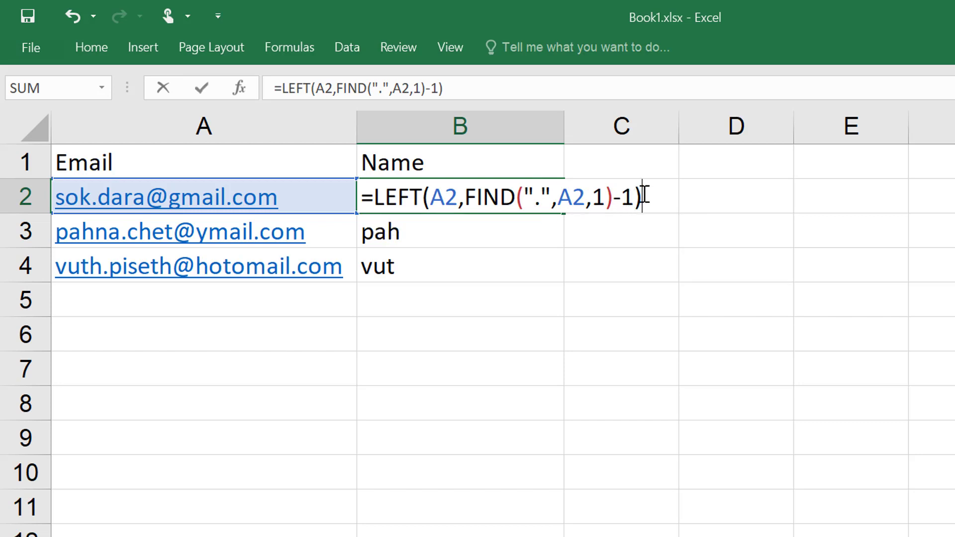
key("Return")
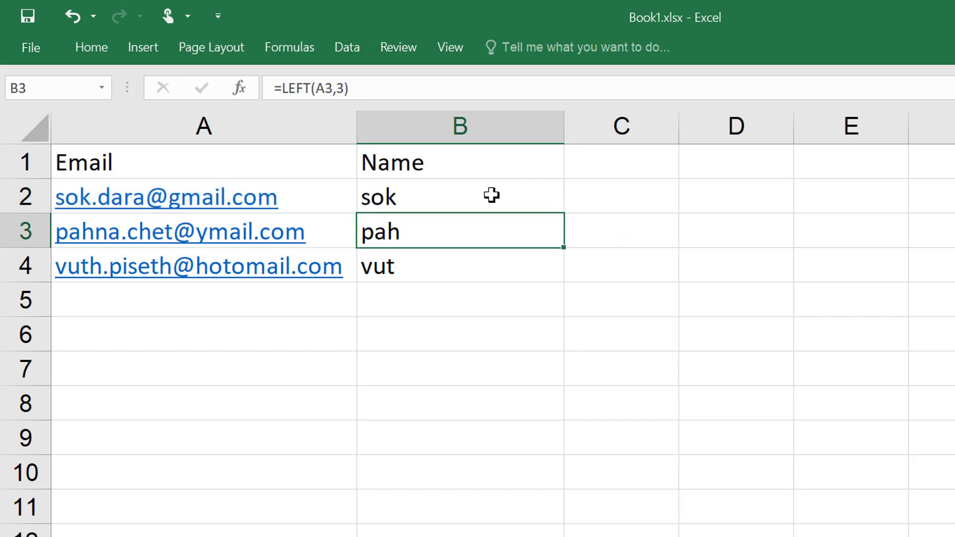
left_click(524, 201)
Fill B2's first-name formula down to B4 and narrow column B to fit
left_click_drag(564, 214, 569, 270)
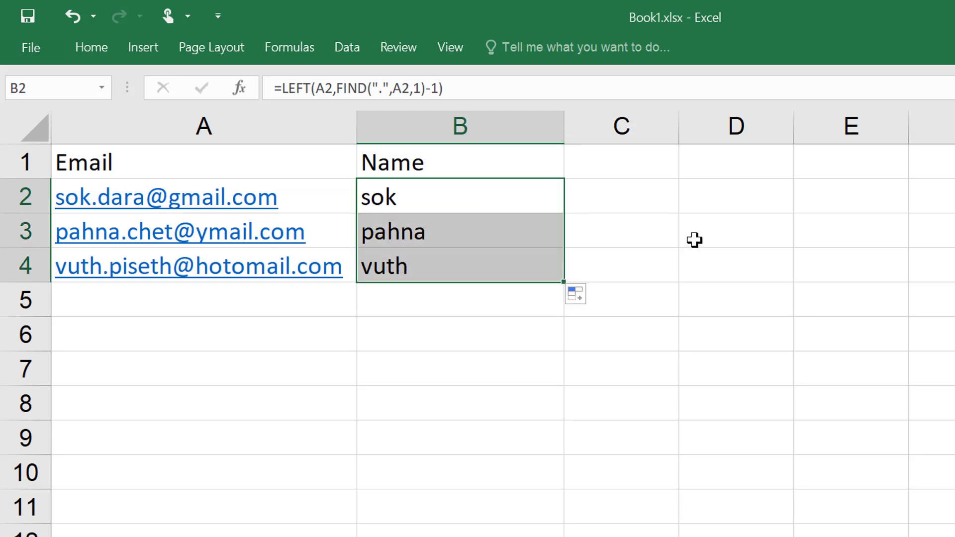
left_click(624, 172)
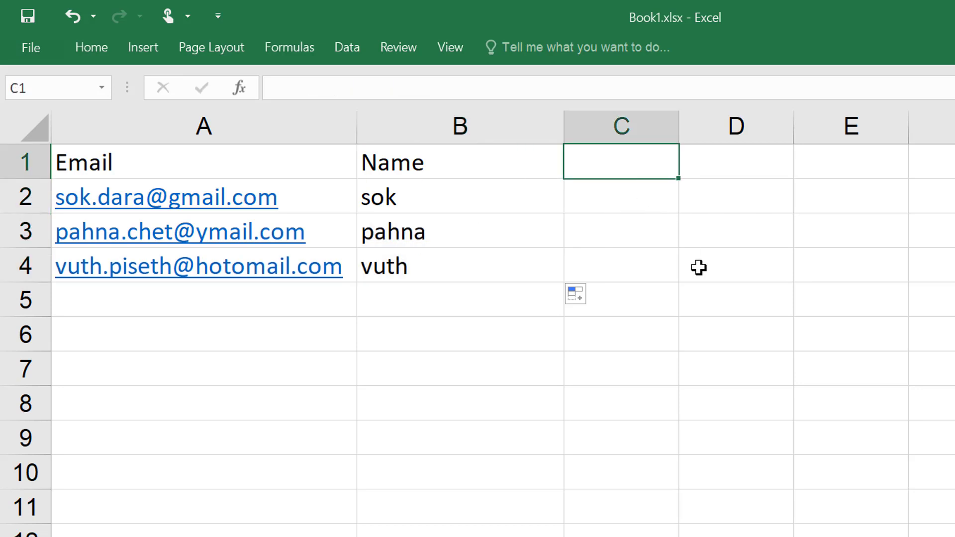
left_click_drag(564, 129, 480, 130)
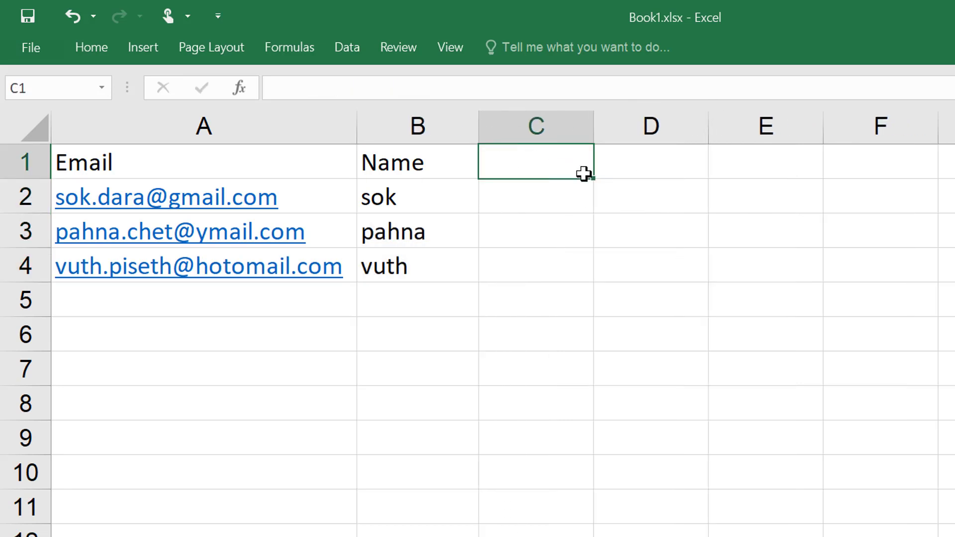
Type the heading LastName in cell C1
type("Lan")
key("BackSpace")
type("s")
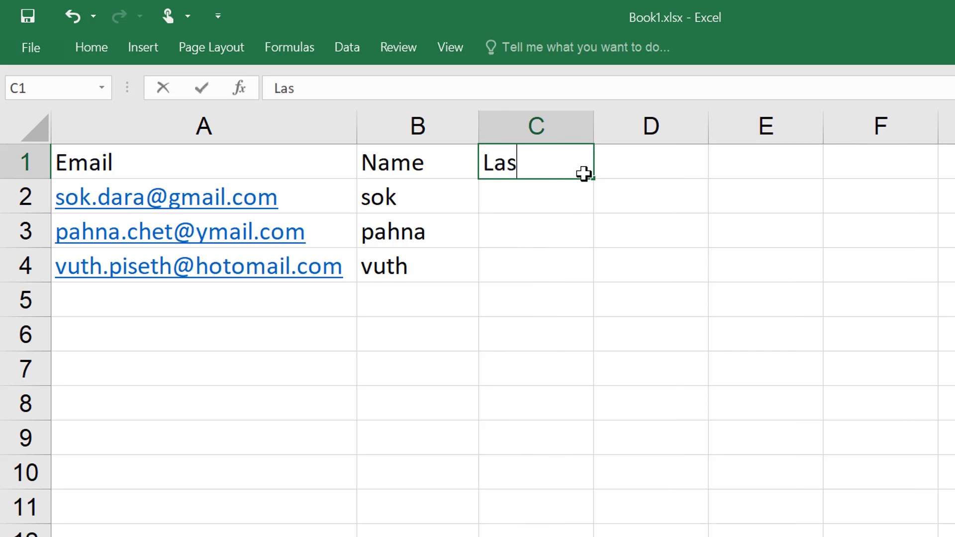
type("tName")
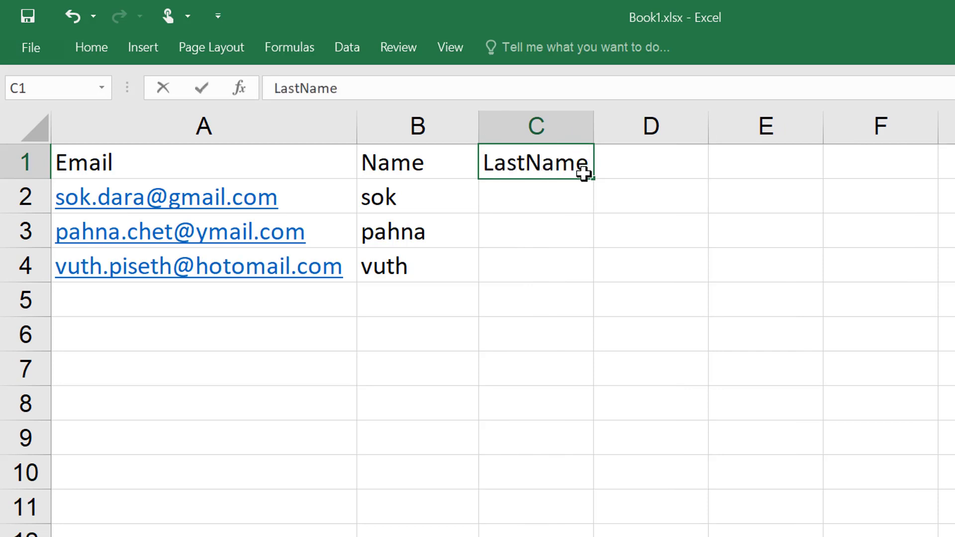
key("Return")
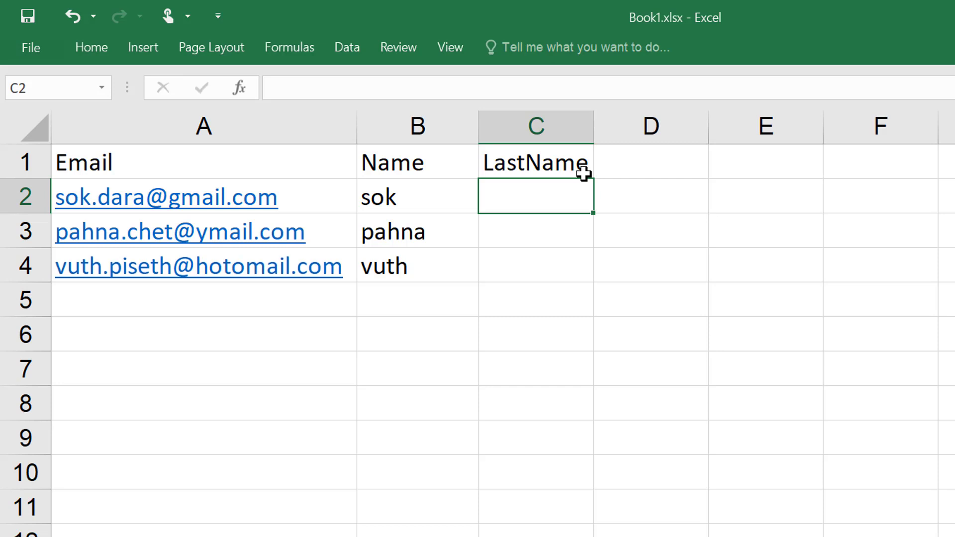
Start the C2 formula as =mid(A2, using the email in A2 as text
type("=")
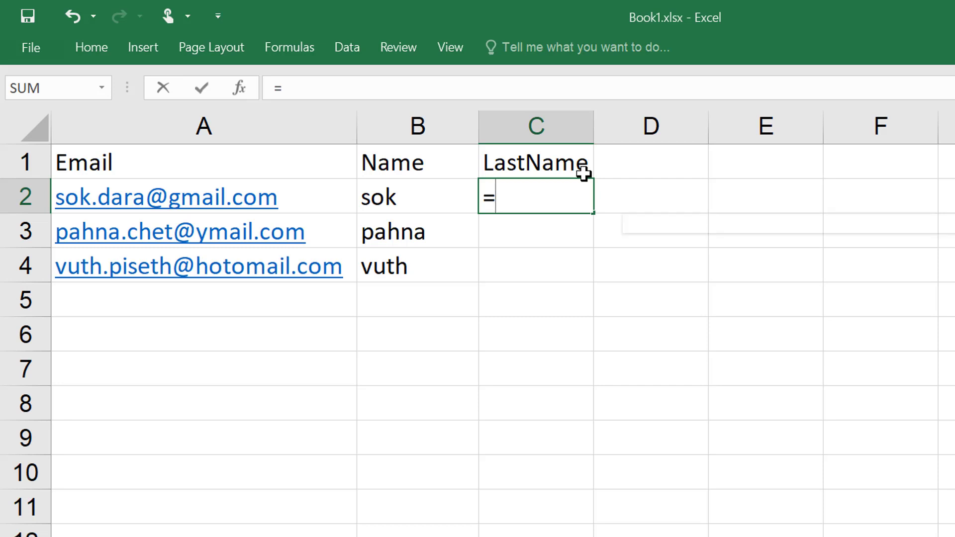
type("mid")
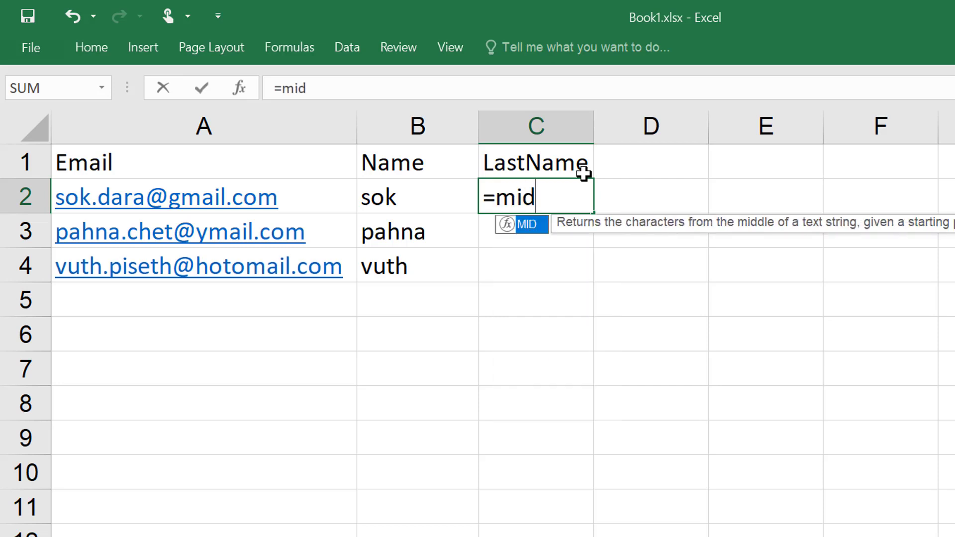
type("(")
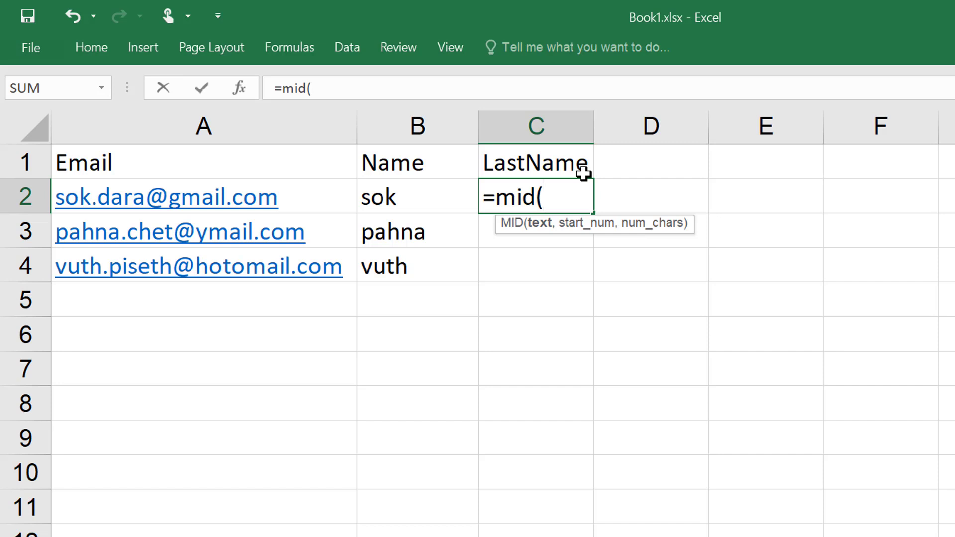
left_click(186, 207)
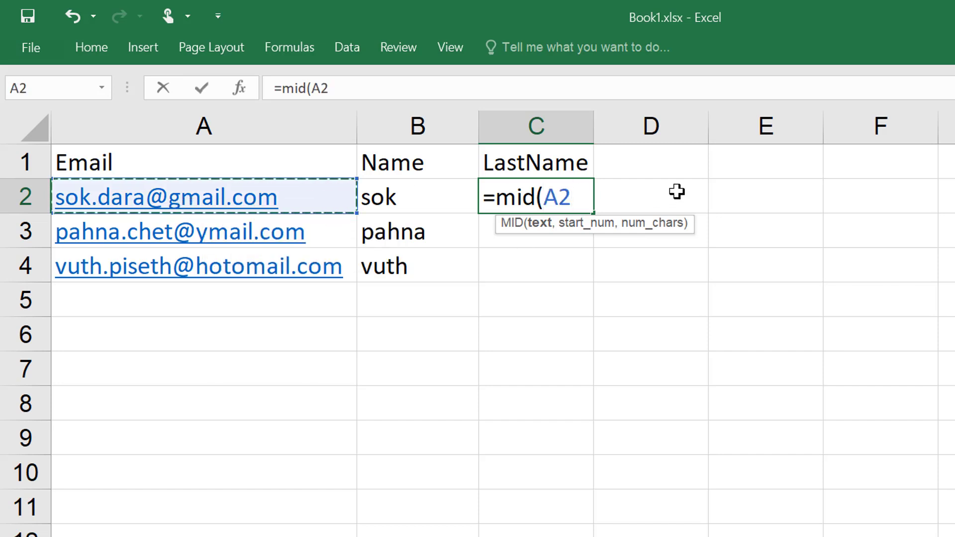
type(",")
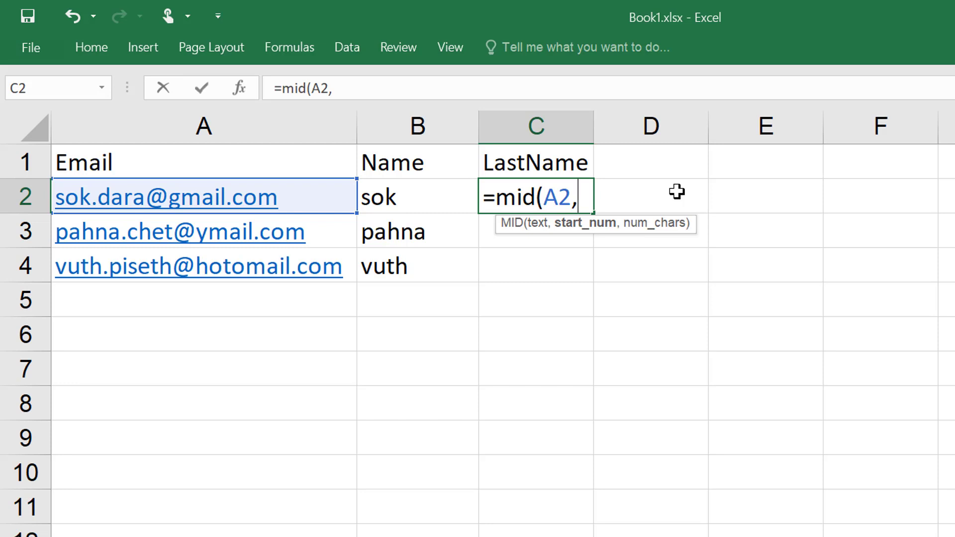
Complete C2 as =MID(A2,FIND(".",A2,1),4), returning four characters starting at the dot
type("fin")
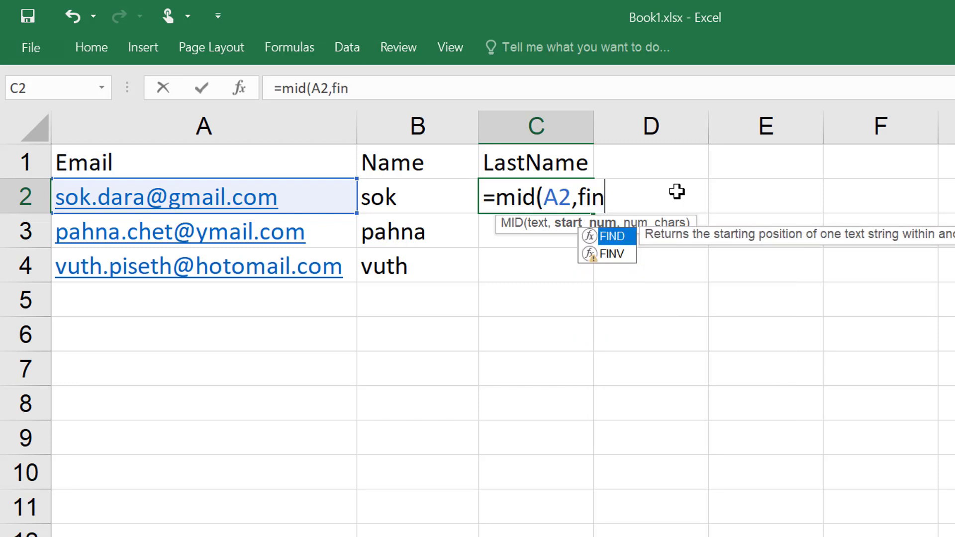
type("d(")
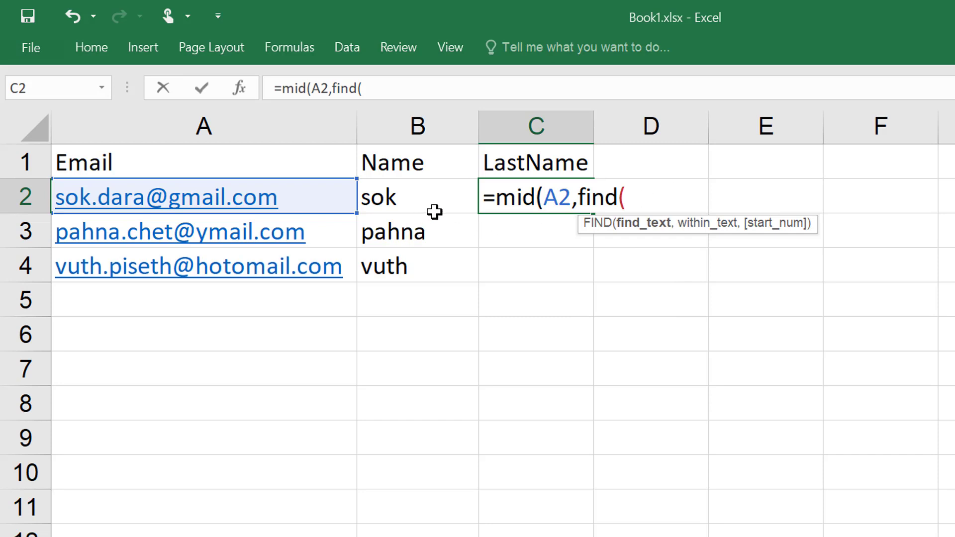
left_click(297, 201)
key("BackSpace")
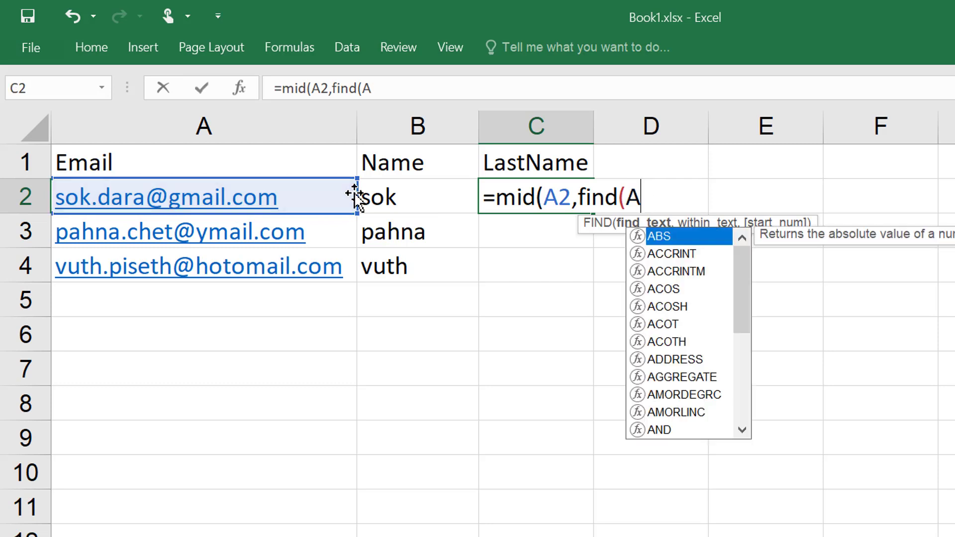
key("BackSpace")
type("\".")
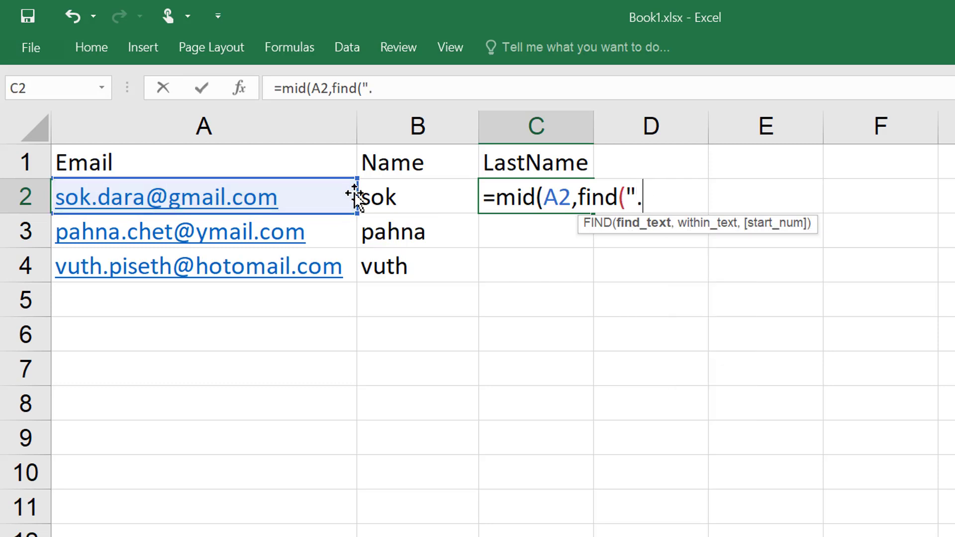
type("\",")
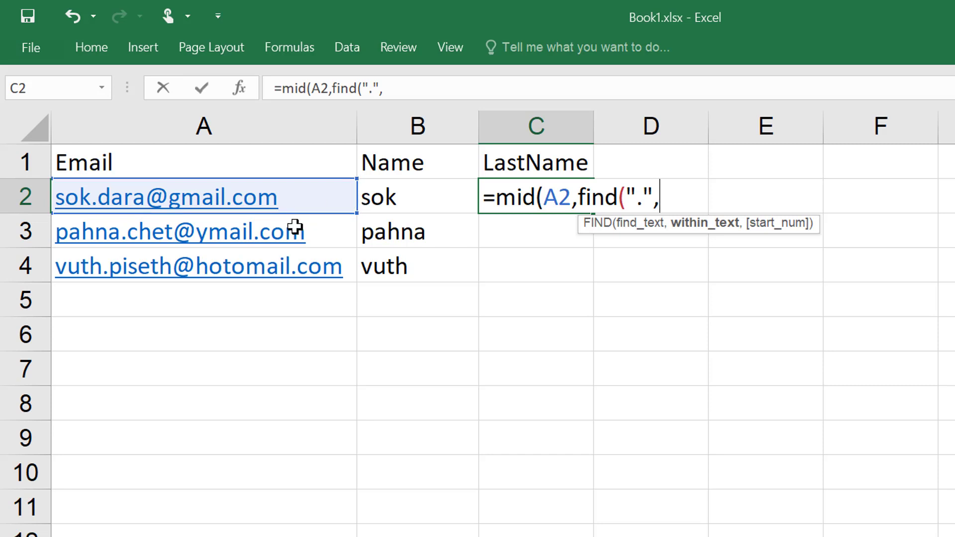
left_click(316, 198)
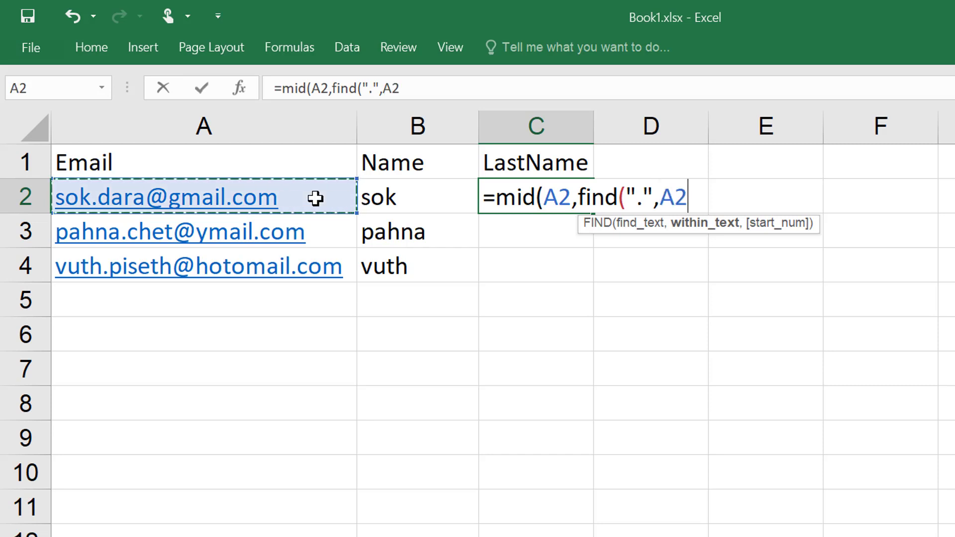
type(",")
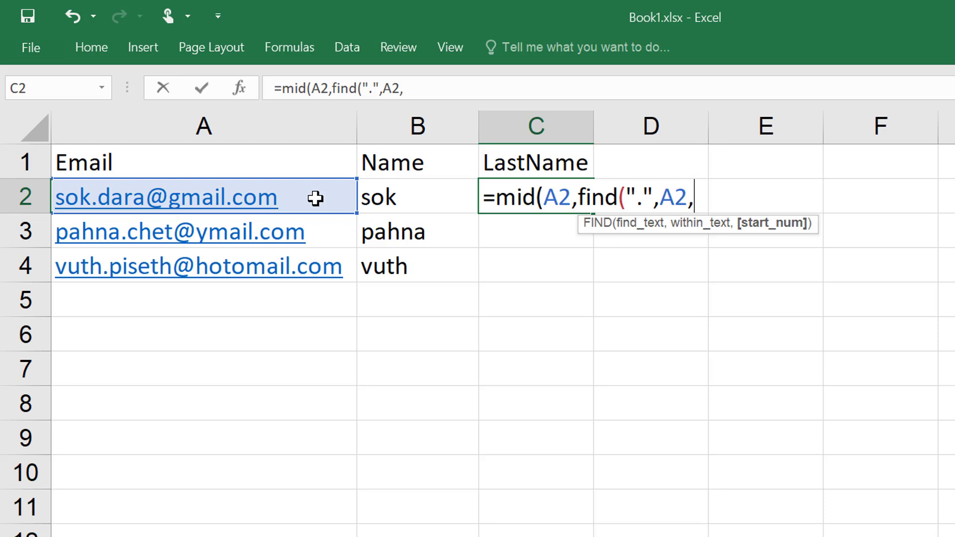
type("1")
type(")")
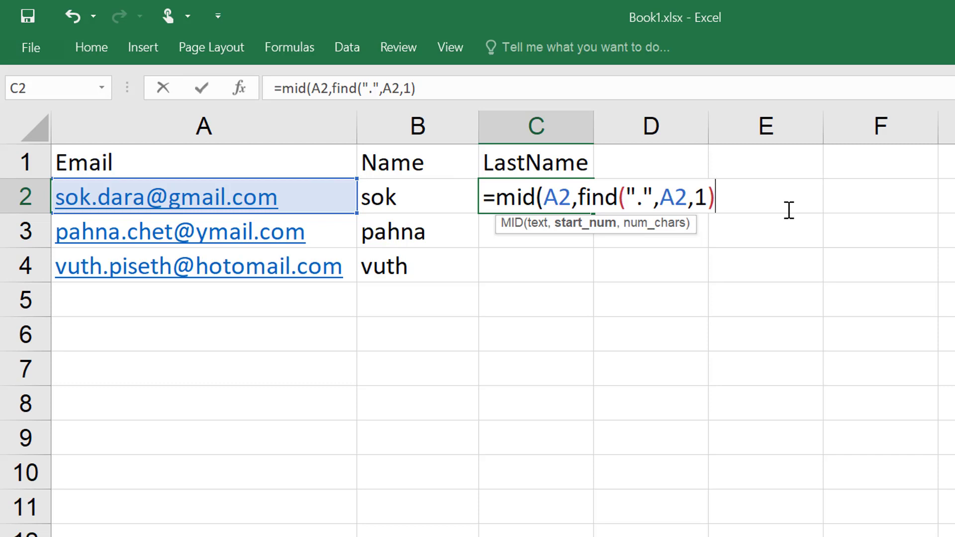
type(",")
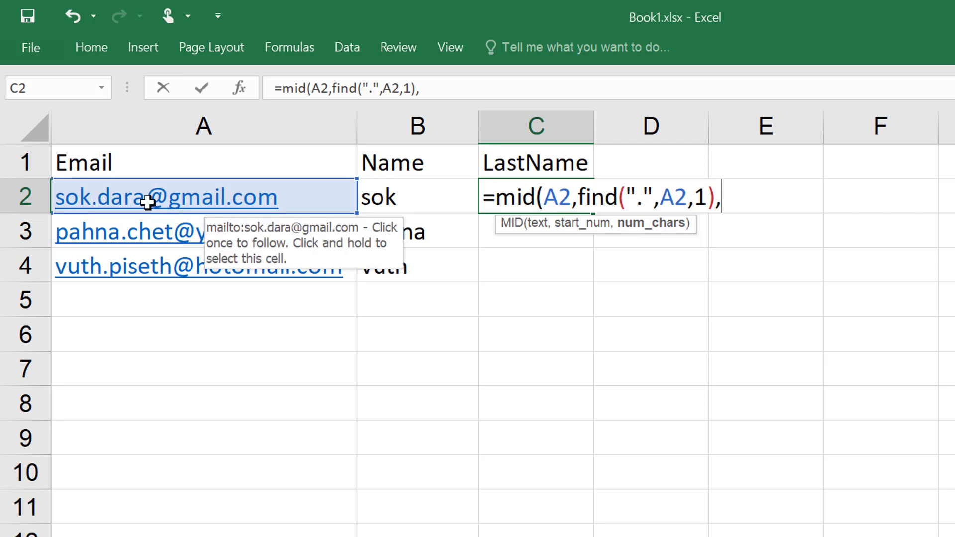
type("4")
type(")")
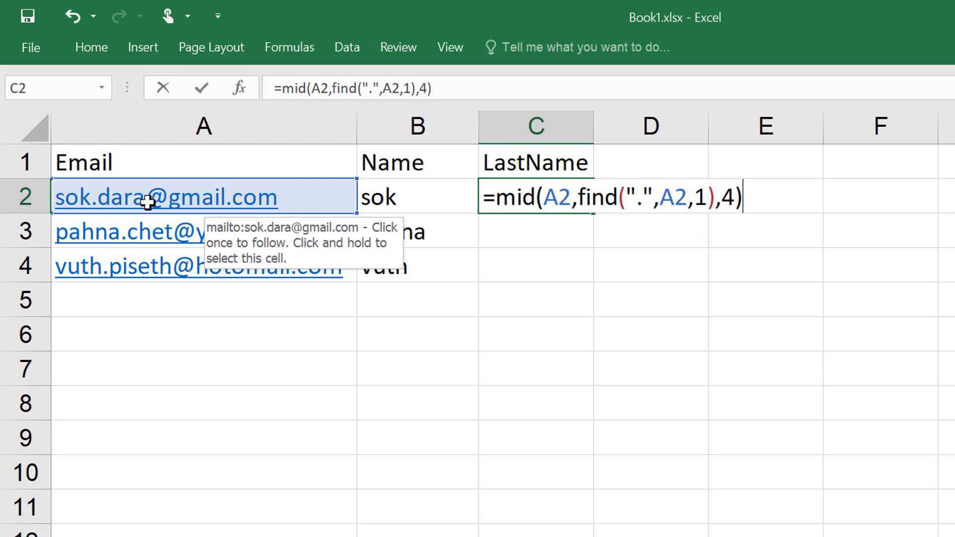
key("Return")
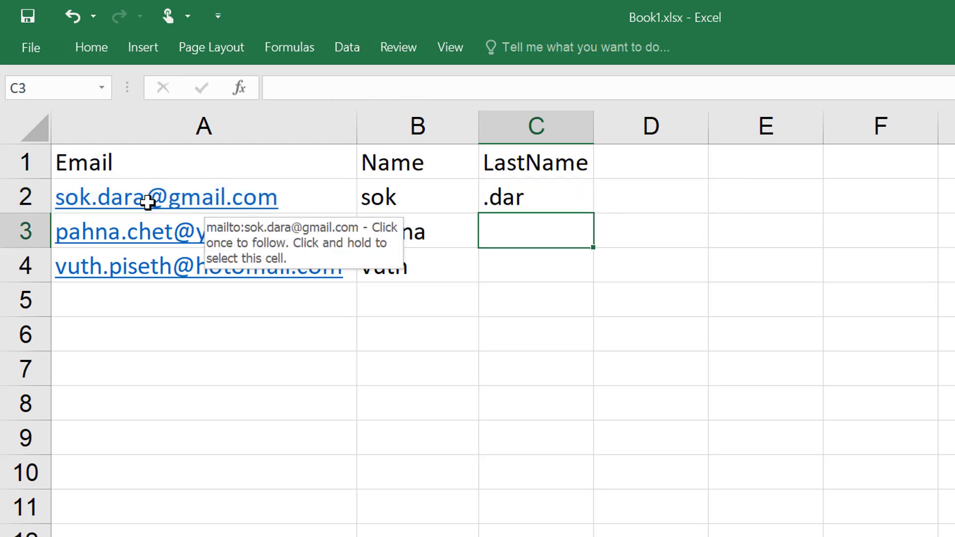
Add +1 after FIND in C2's MID formula so the last name starts after the dot
double_click(559, 201)
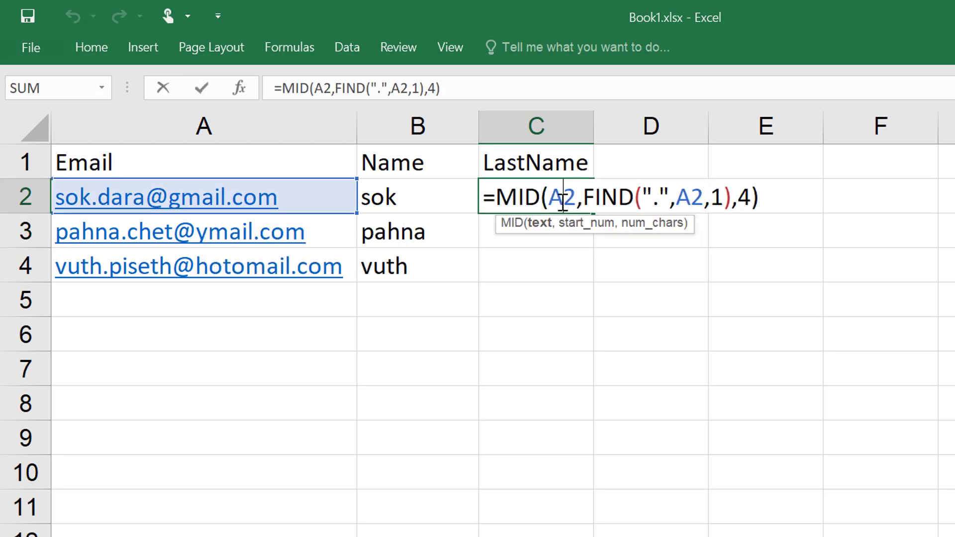
left_click(731, 198)
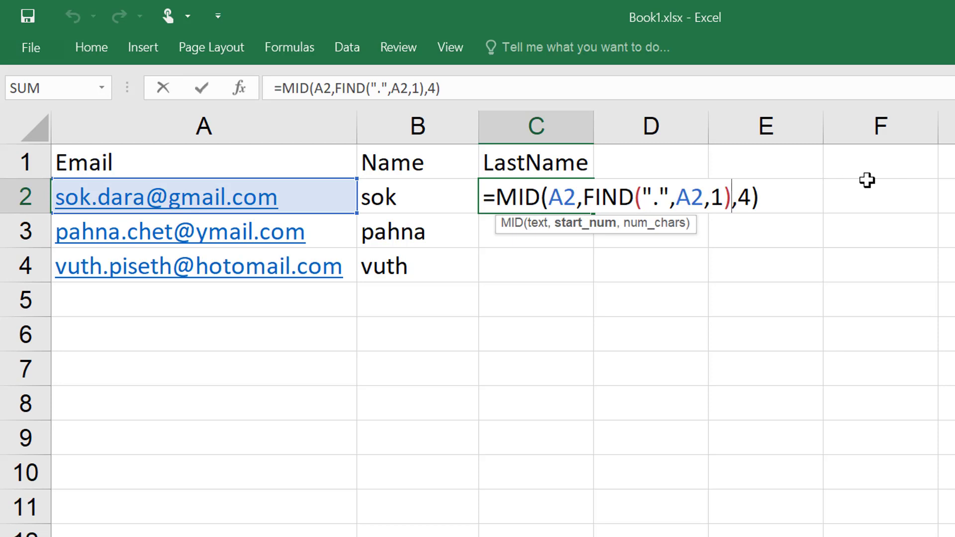
type("+")
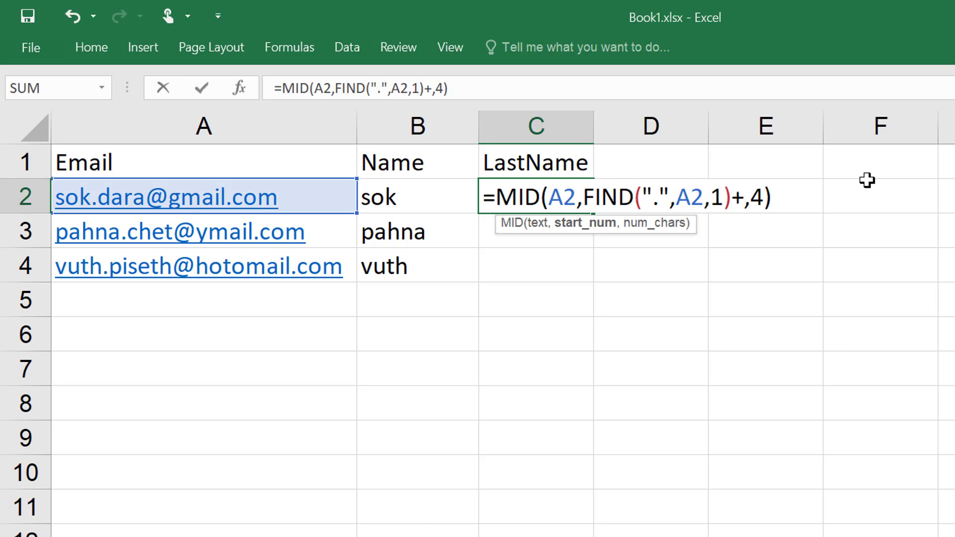
type("1")
Commit C2's corrected formula and fill it down to C4, giving dara, chet and pise
key("Return")
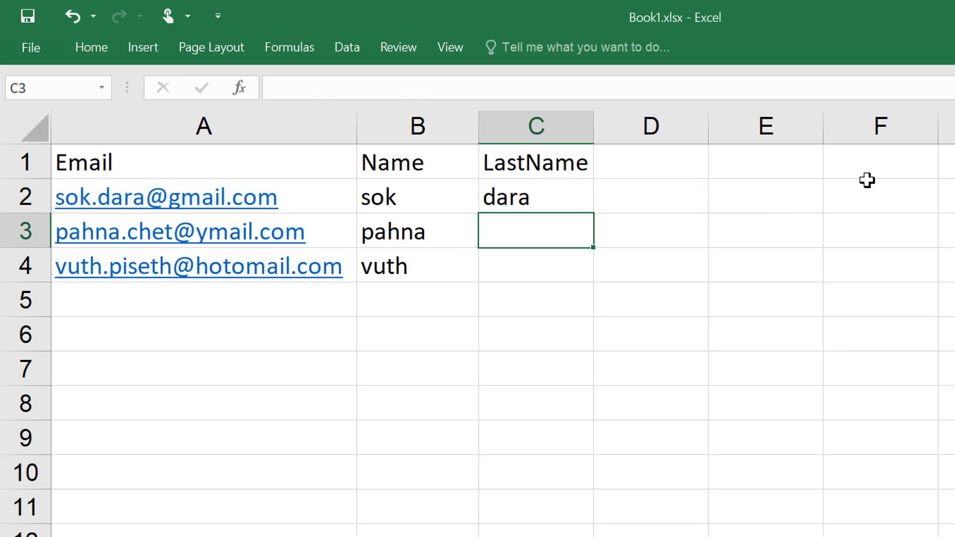
left_click(552, 197)
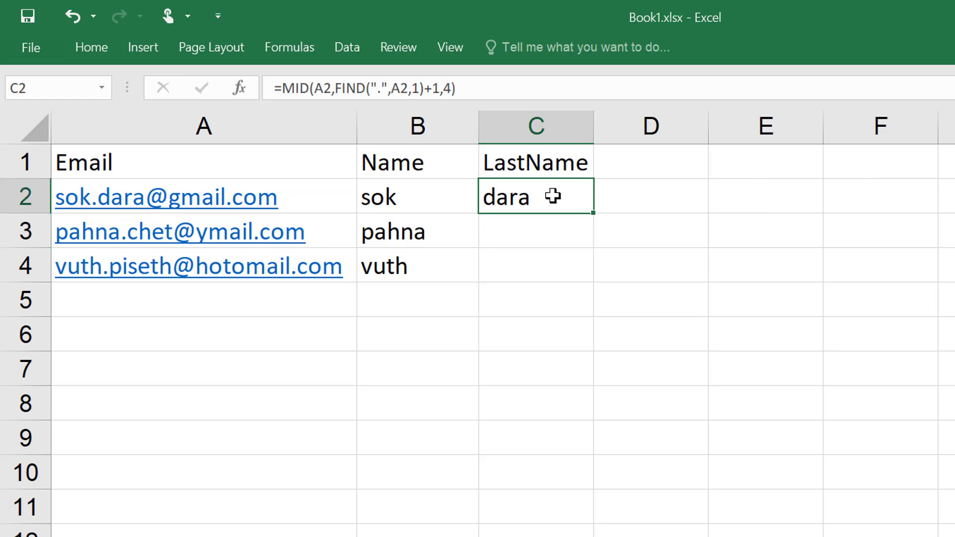
left_click_drag(593, 214, 598, 271)
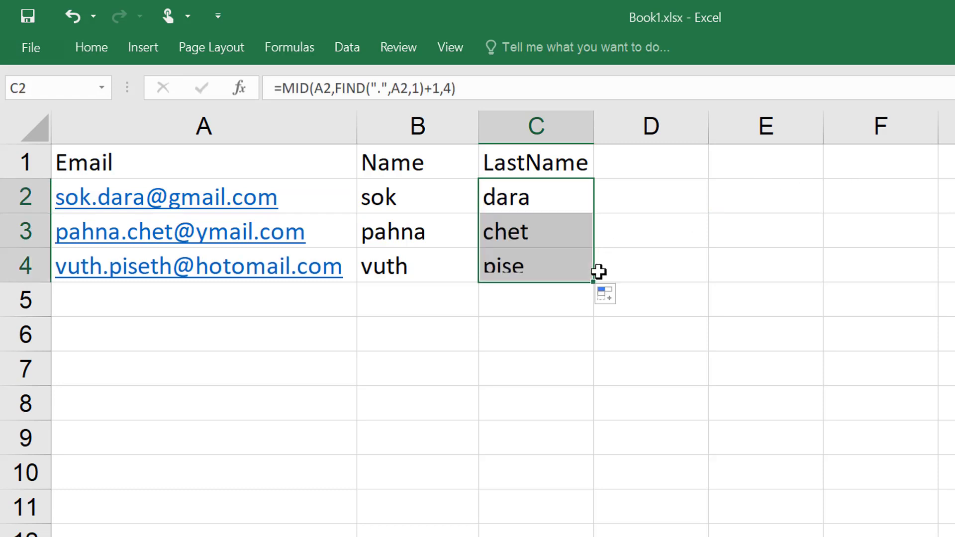
double_click(546, 199)
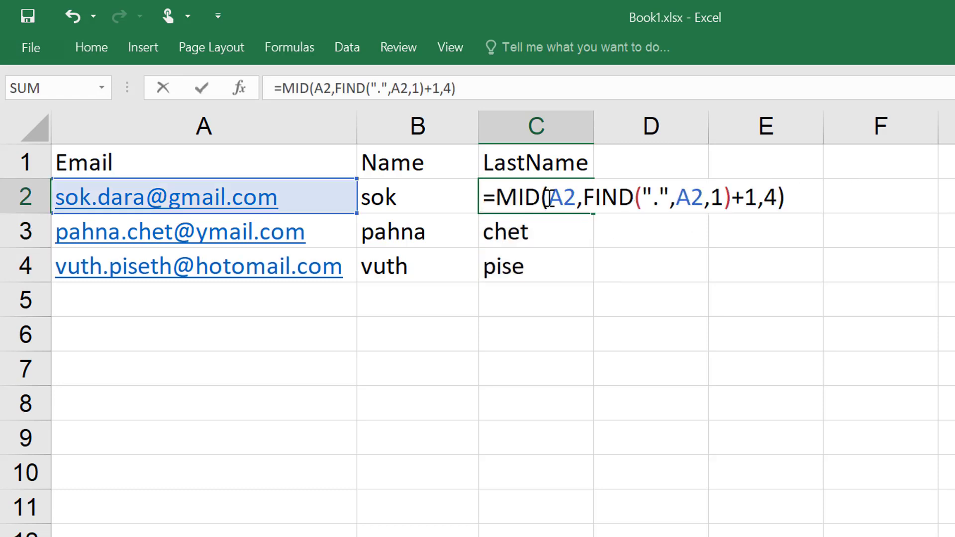
left_click(777, 194)
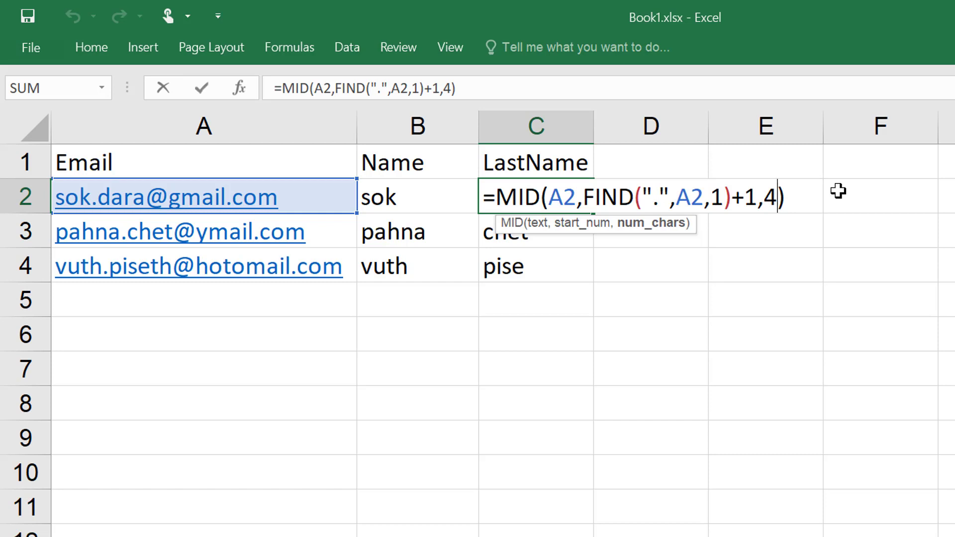
key("Return")
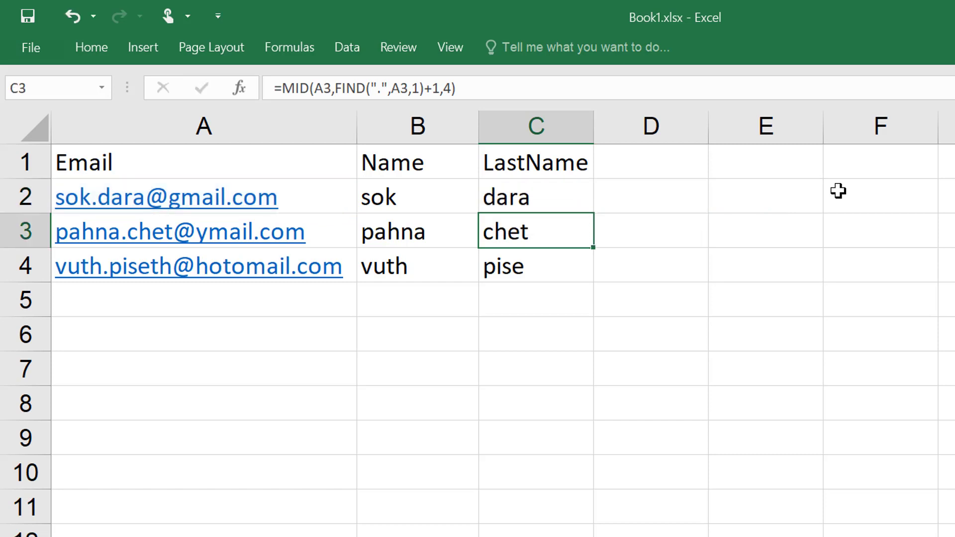
left_click(666, 167)
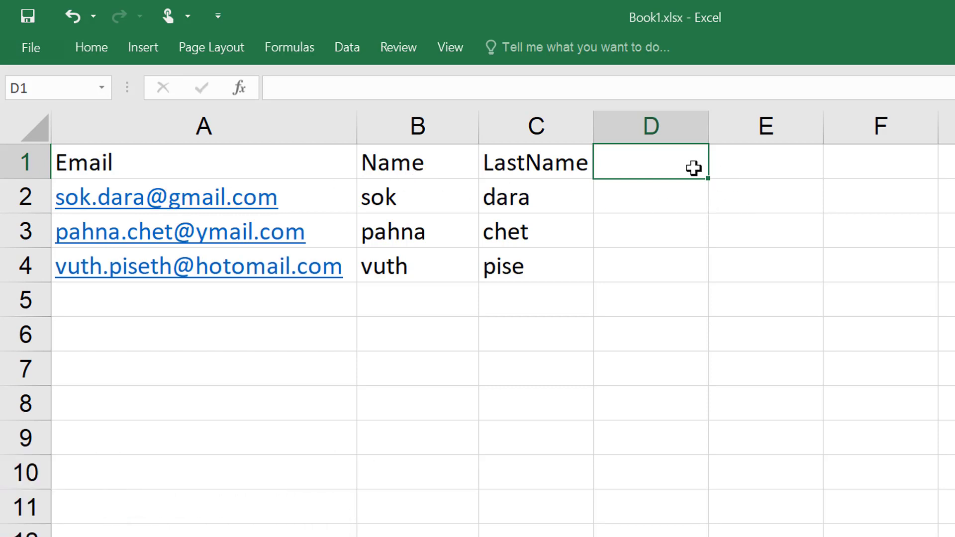
Enter the header 'Company email' in D1
type("c\\")
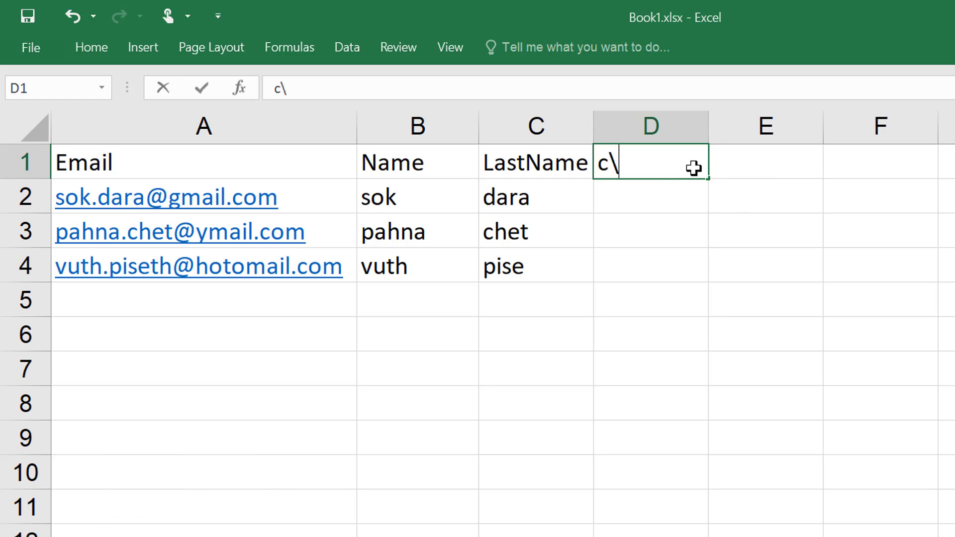
key("BackSpace")
key("BackSpace")
type("C")
type("ompa")
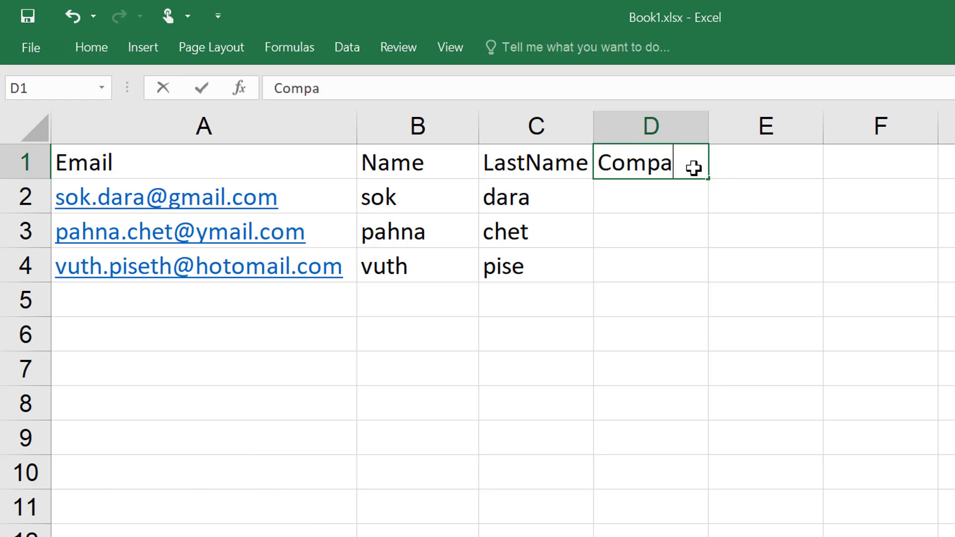
type("ny e")
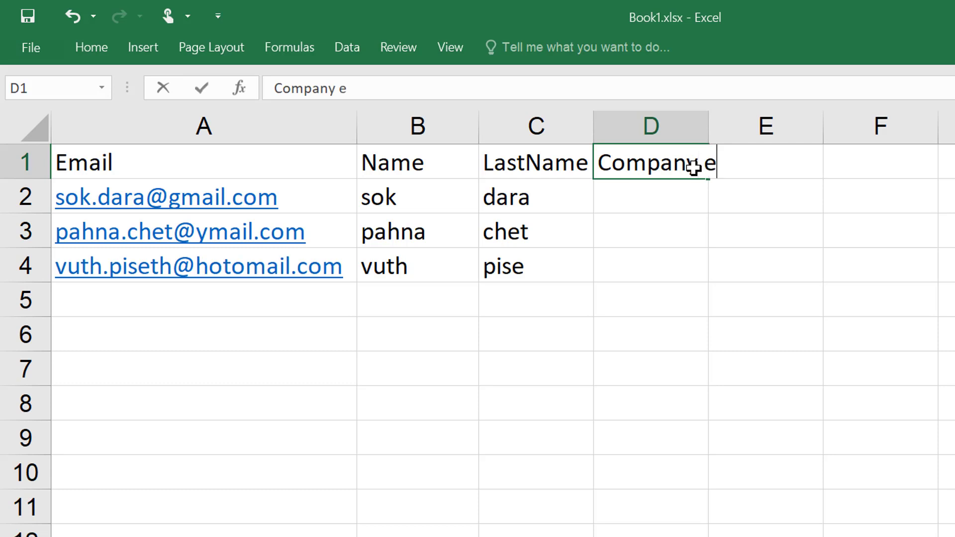
type("mail")
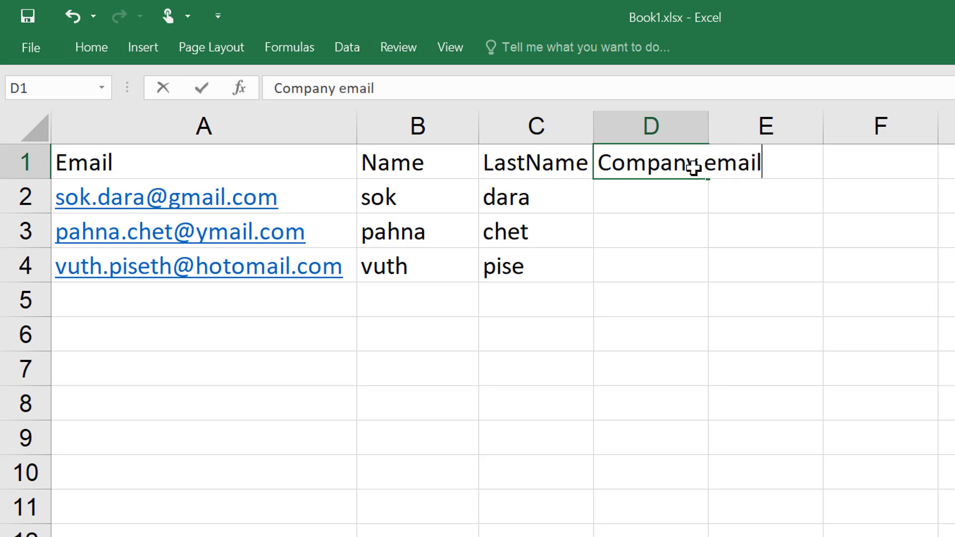
key("Return")
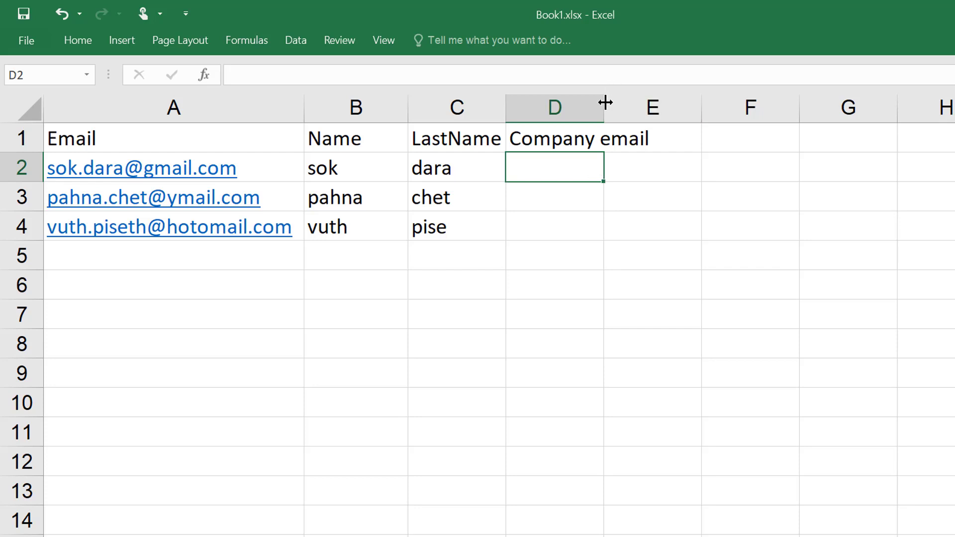
Widen column D and enter =RIGHT(A2,FIND("@",A2,1)) in D2, returning gmail.com
left_click_drag(604, 106, 705, 107)
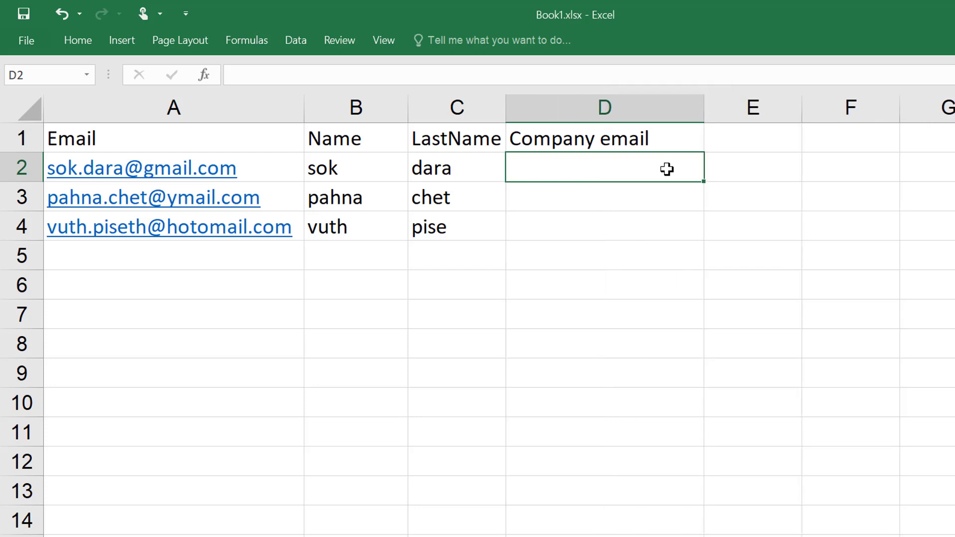
type("=")
type("right")
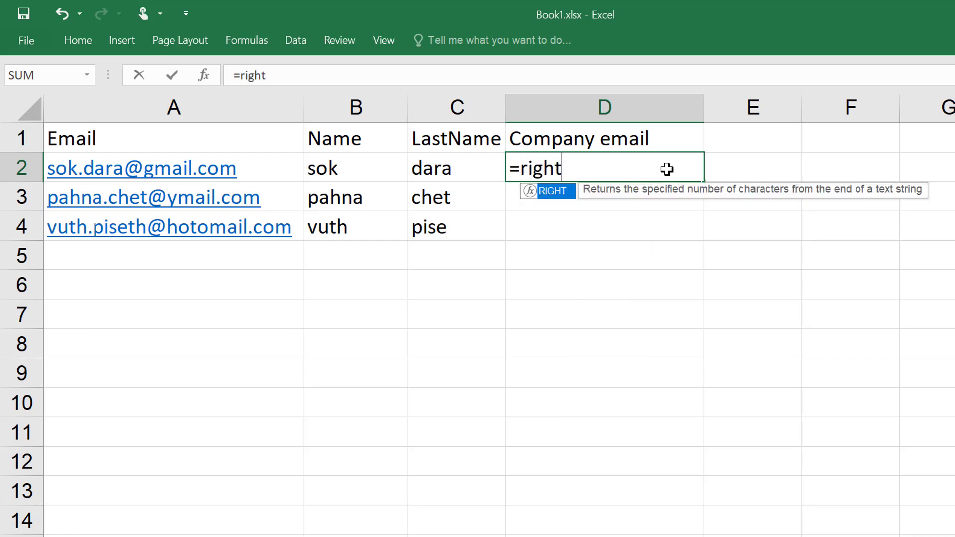
type("(")
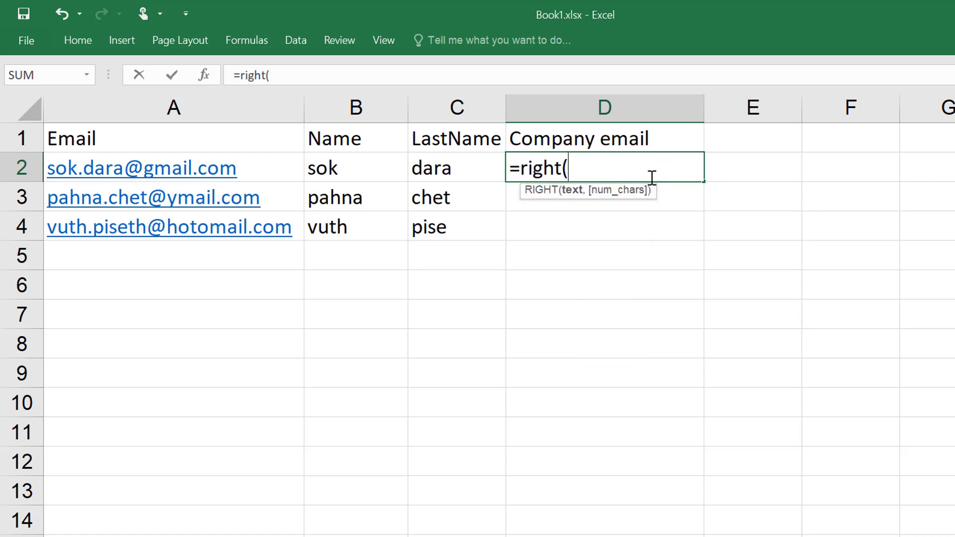
left_click(231, 169)
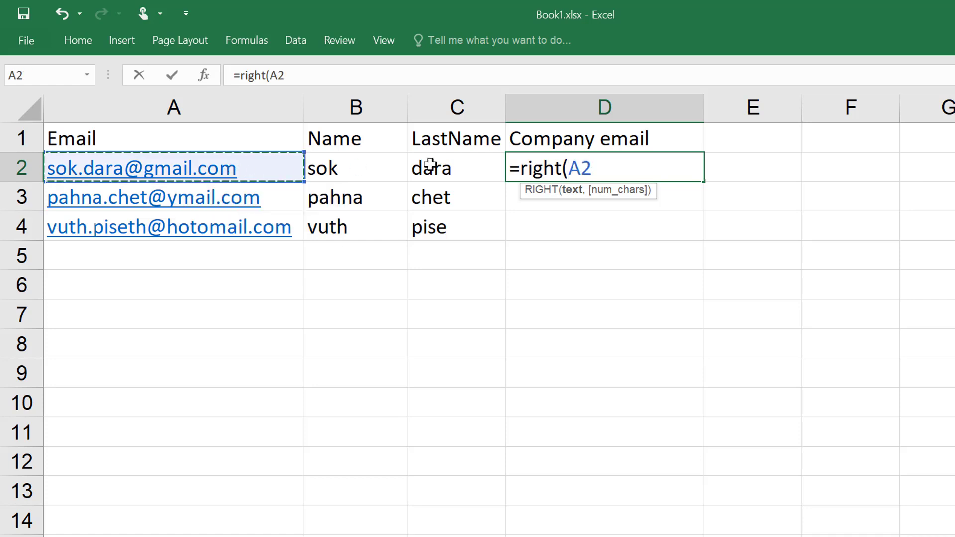
type(",")
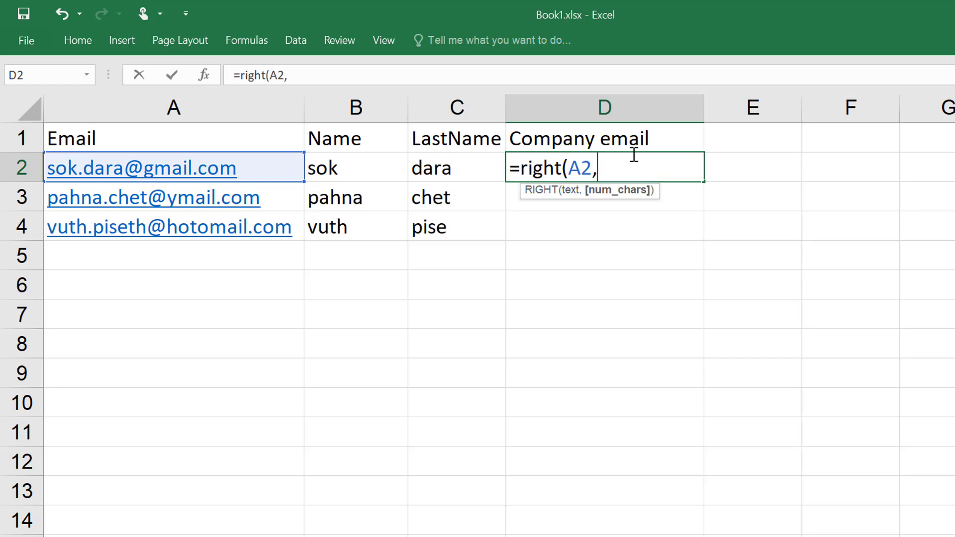
type("find(")
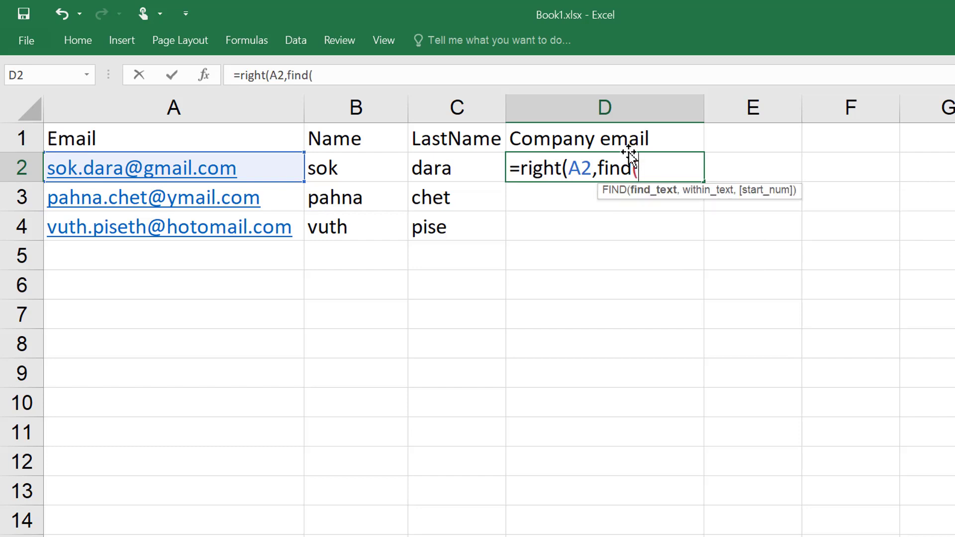
type("\"")
type("@")
type("\",")
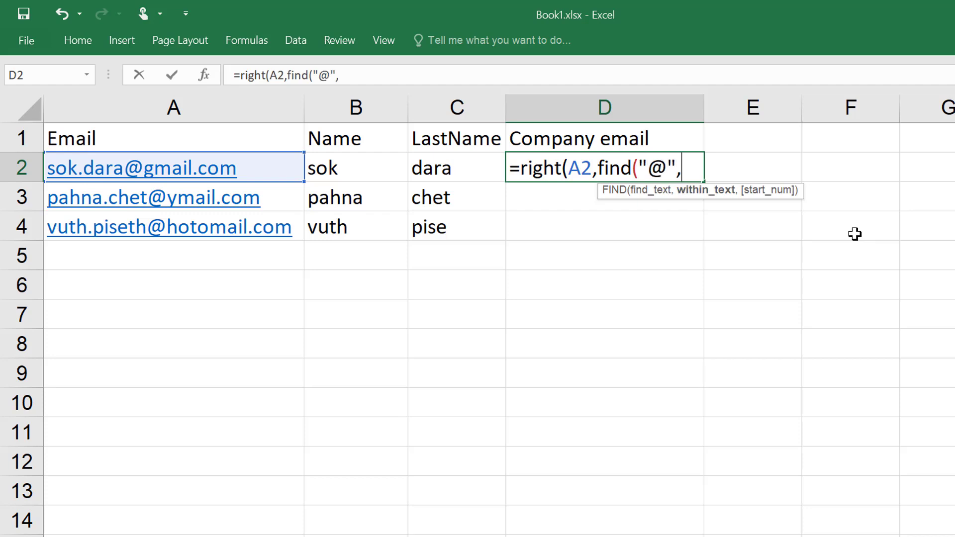
left_click(283, 169)
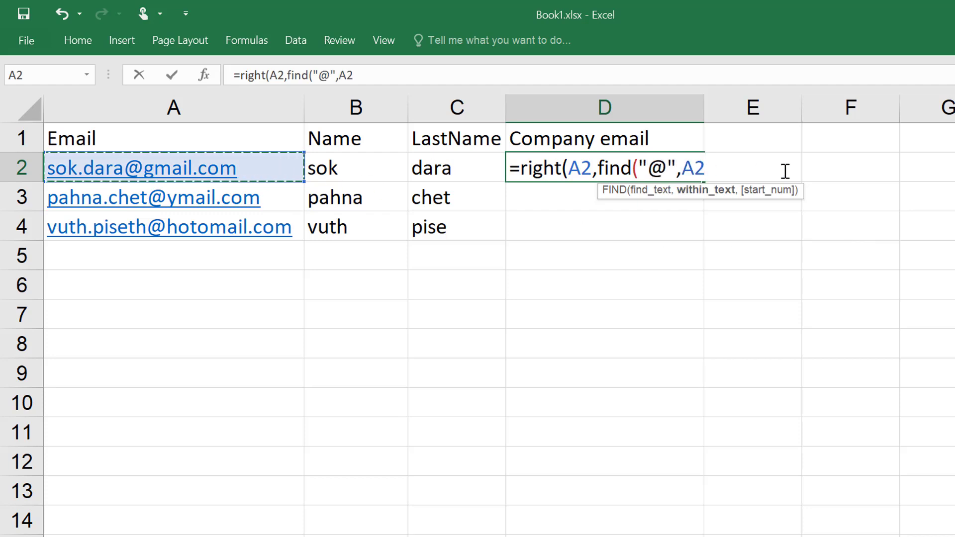
type(",")
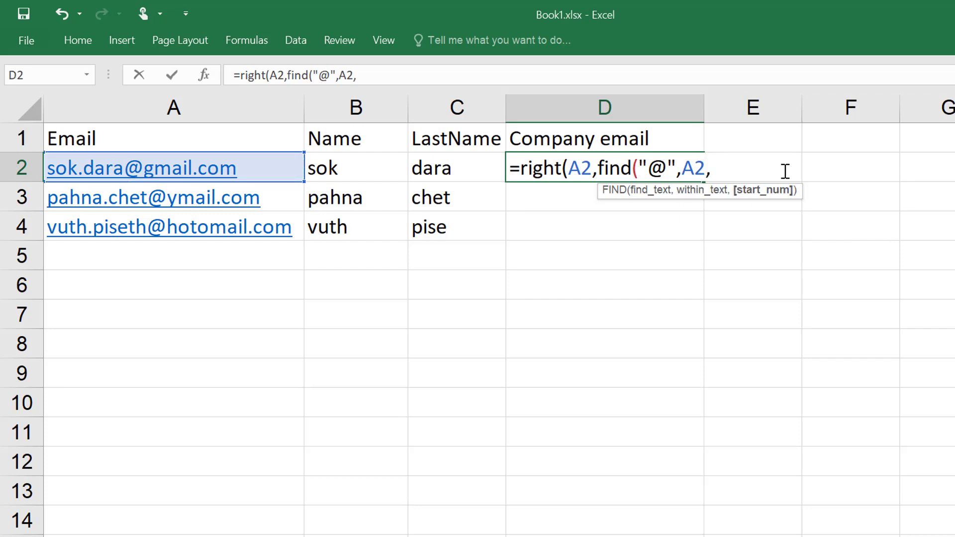
type("1)")
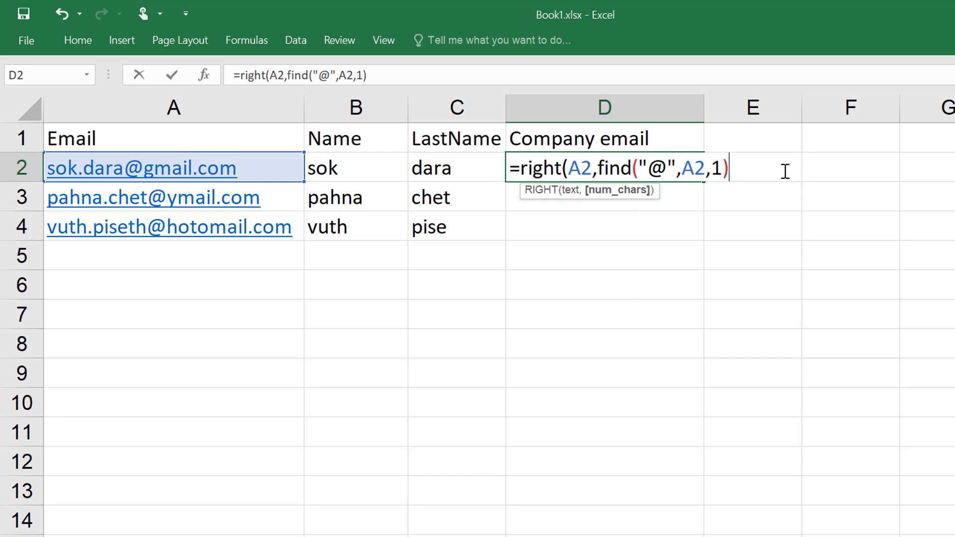
type(")")
key("Return")
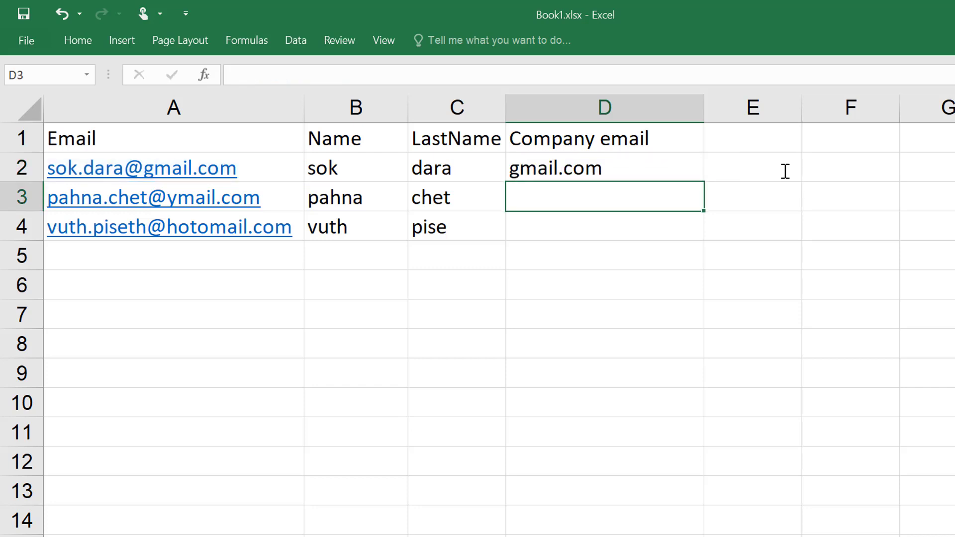
left_click(690, 164)
double_click(690, 163)
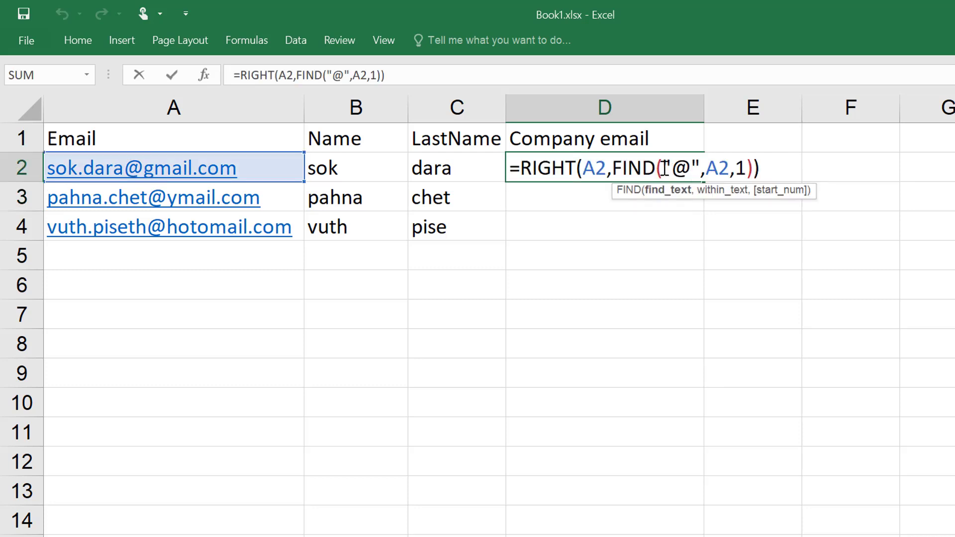
double_click(681, 167)
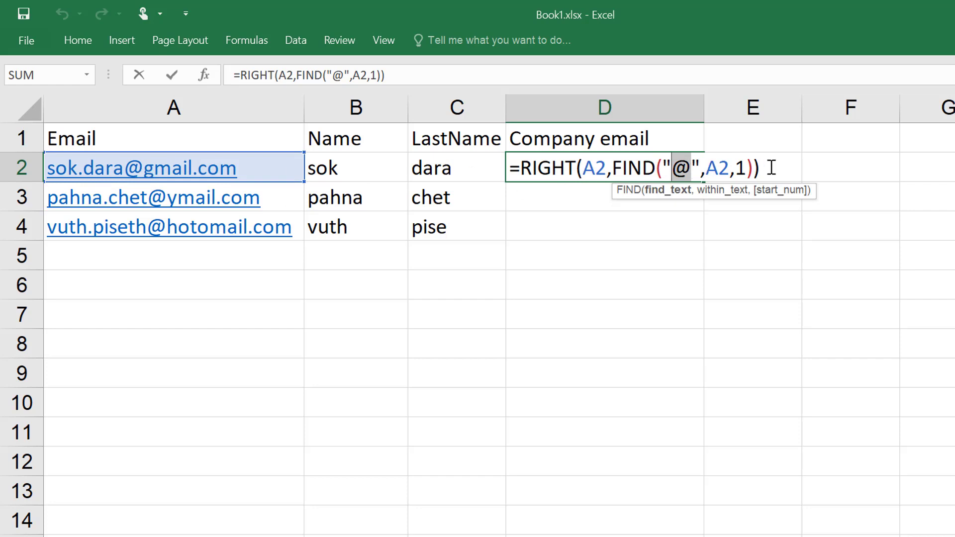
key("Return")
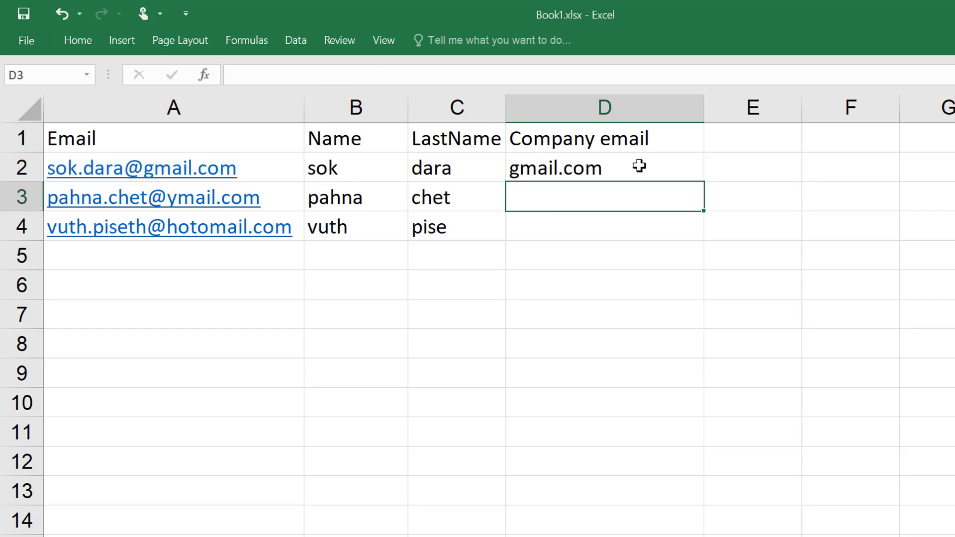
left_click(639, 166)
left_click_drag(704, 183, 690, 244)
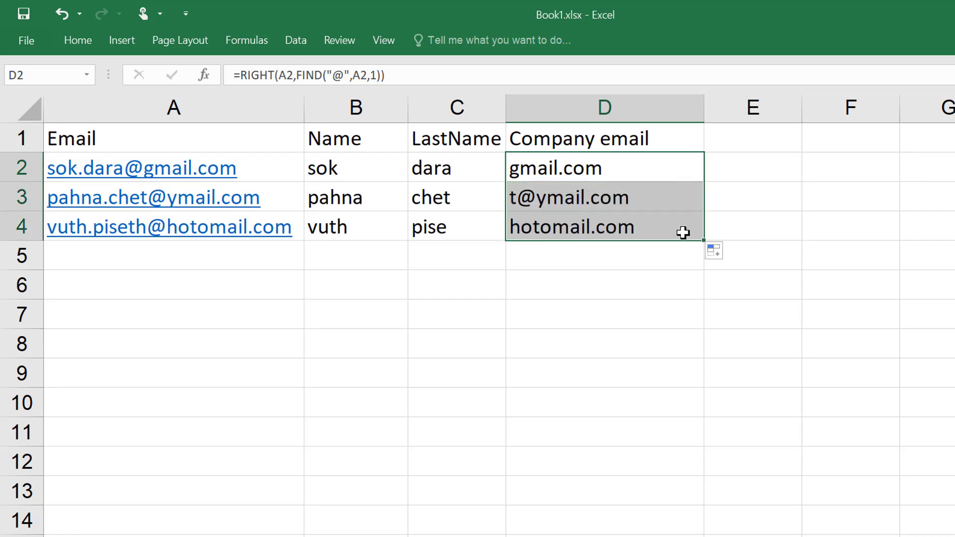
left_click(666, 199)
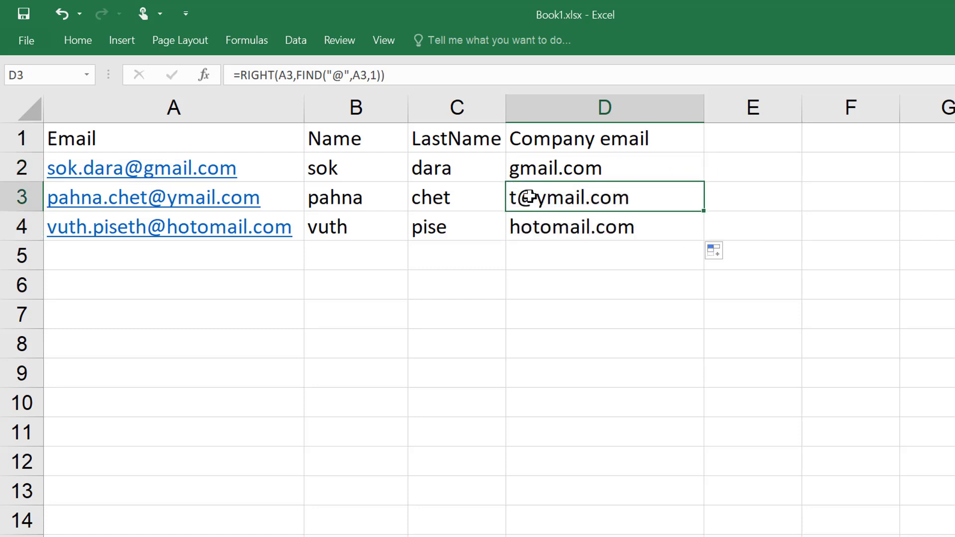
Reopen D2's formula with the cursor placed just before FIND
left_click(634, 160)
double_click(655, 164)
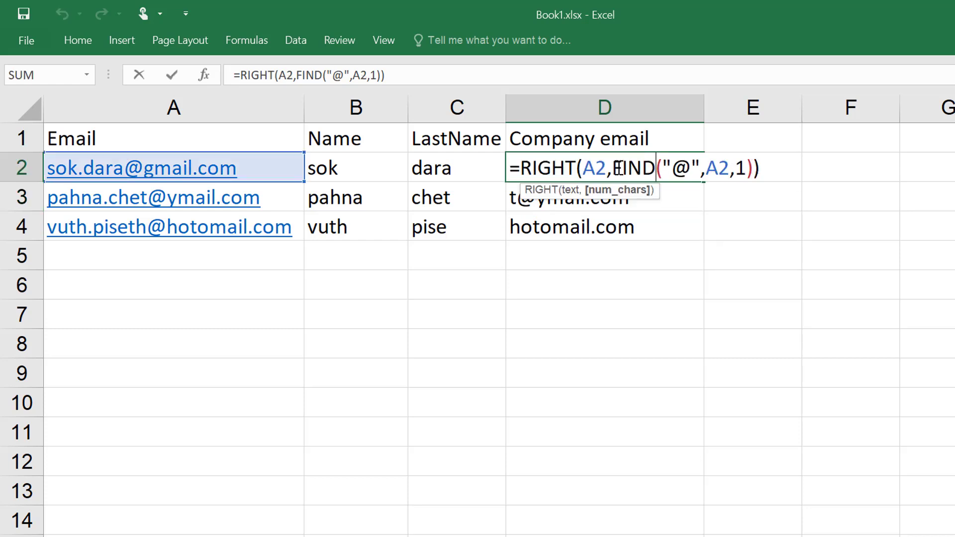
left_click_drag(616, 168, 745, 168)
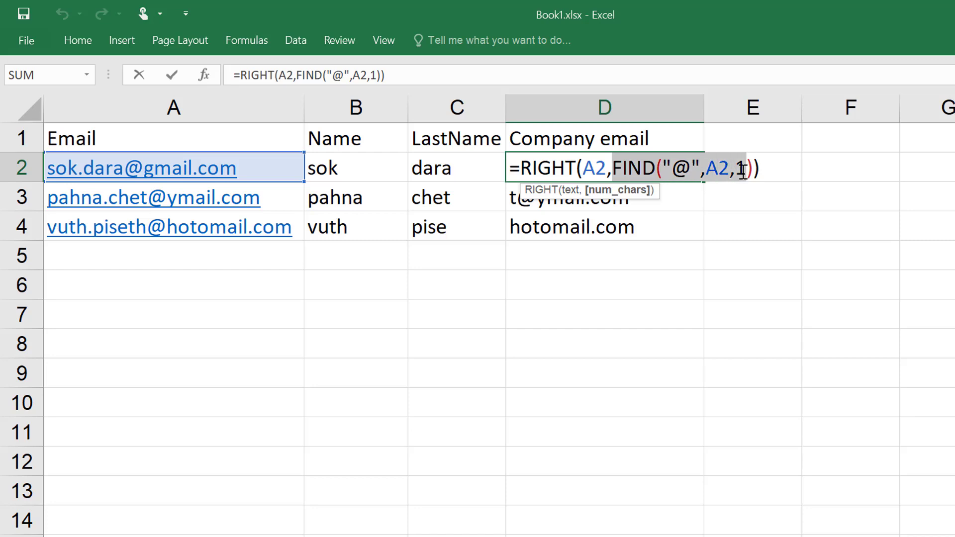
left_click(612, 168)
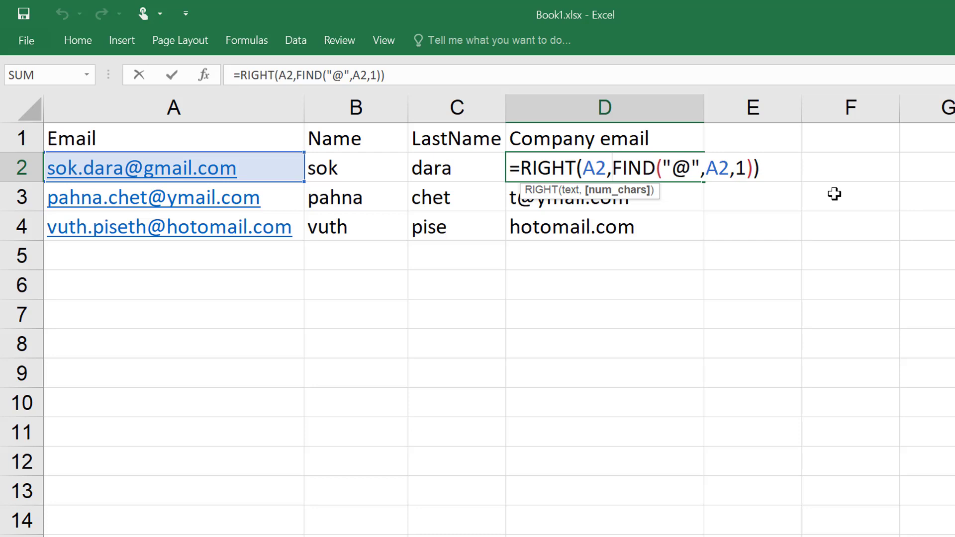
Insert LEN(A2)- before FIND, making D2 =RIGHT(A2,LEN(A2)-FIND("@",A2,1))
type("len")
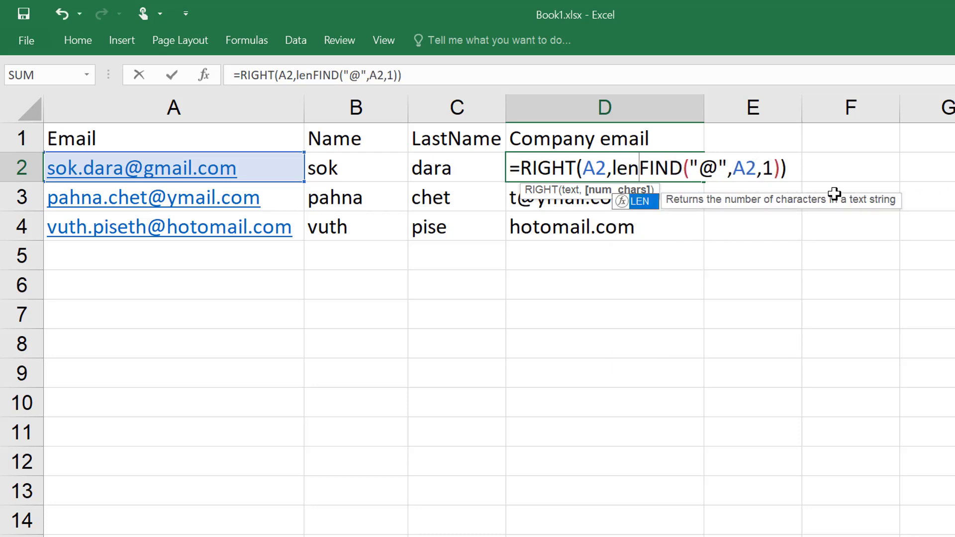
type("(")
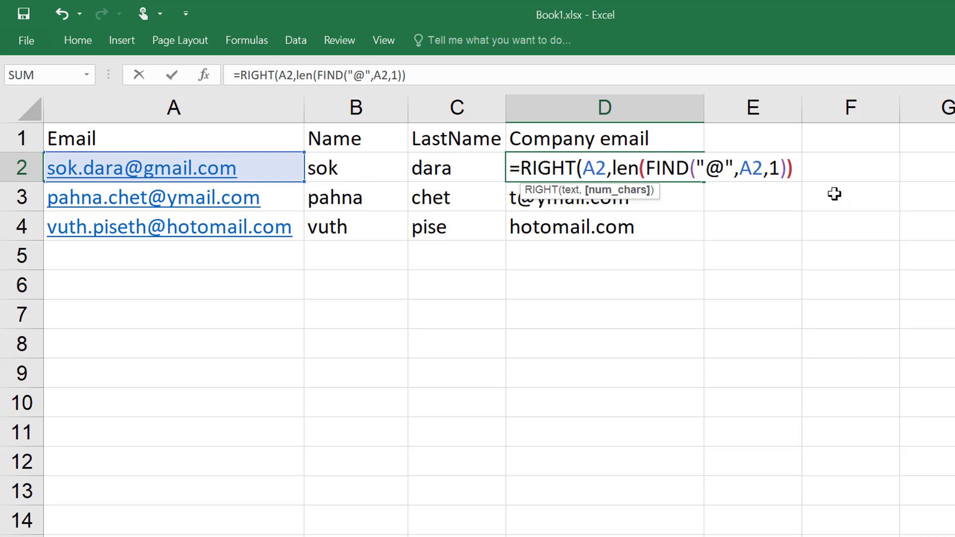
left_click(253, 168)
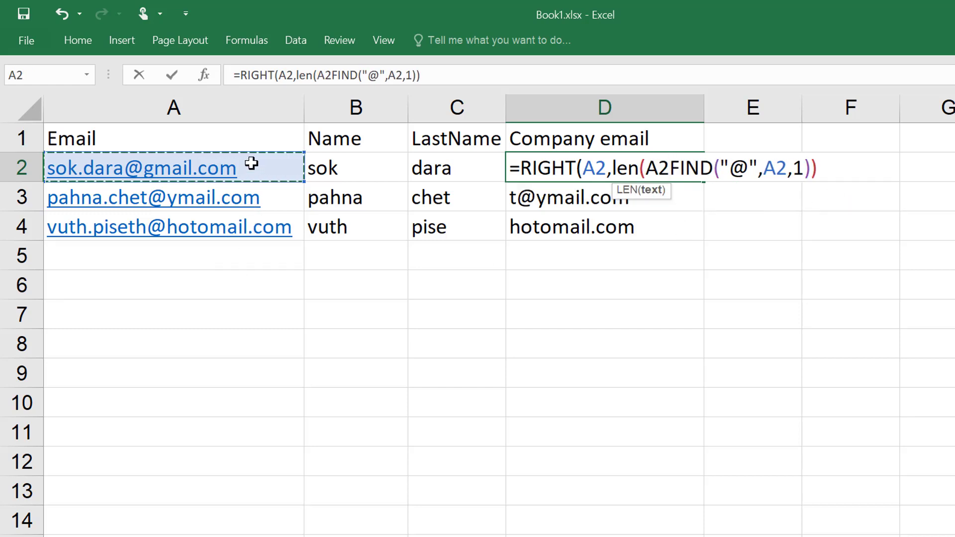
type(")-")
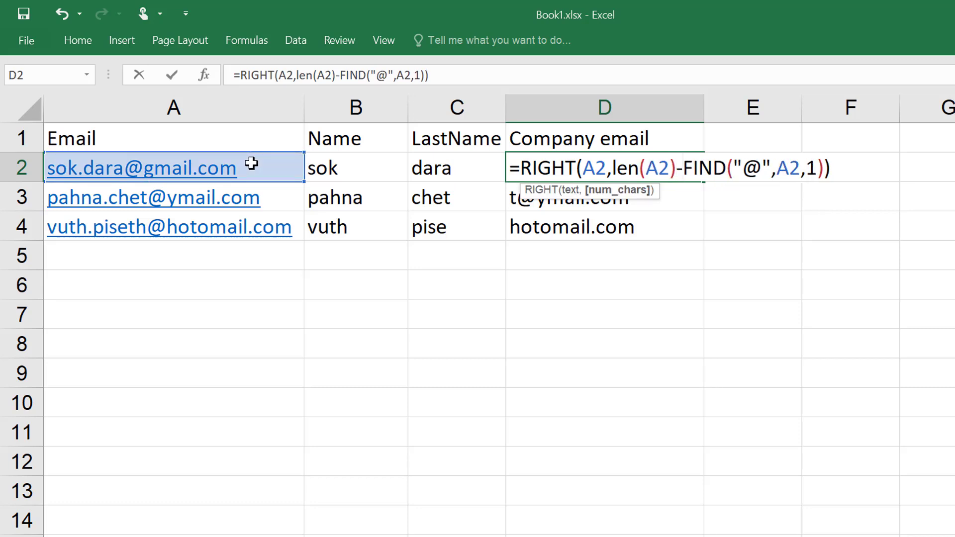
key("Return")
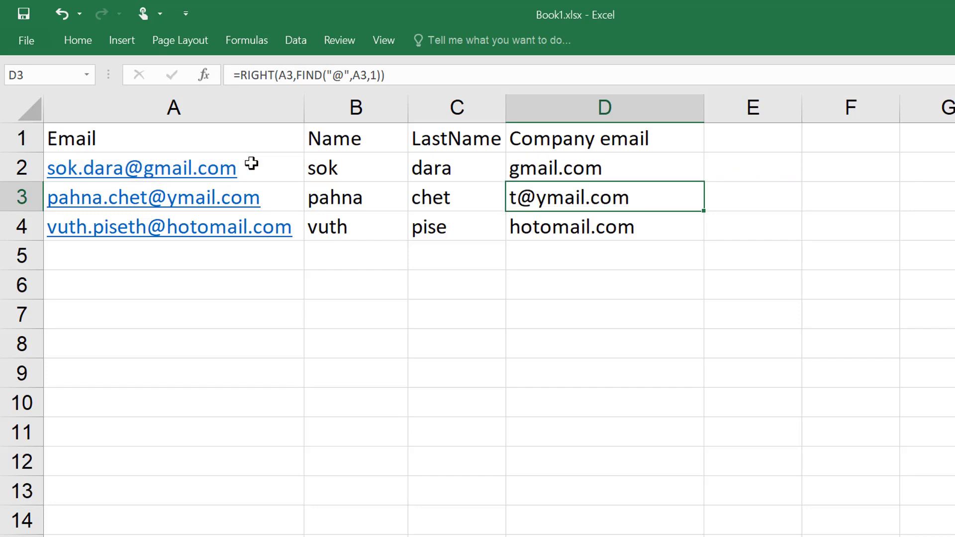
Fill the LEN-based formula into D3:D4, giving gmail.com, ymail.com and hotomail.com, after reviewing its LEN and FIND parts
left_click(617, 167)
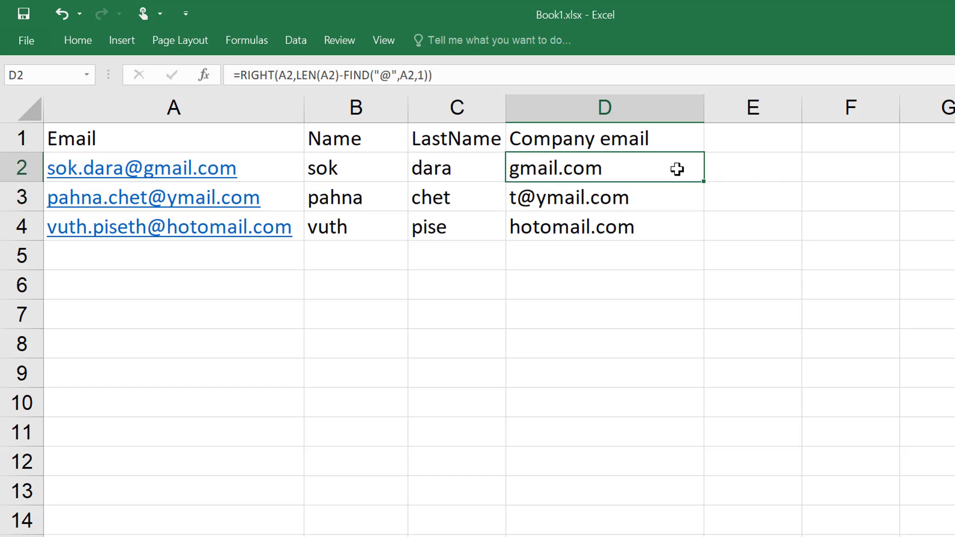
left_click_drag(704, 183, 701, 240)
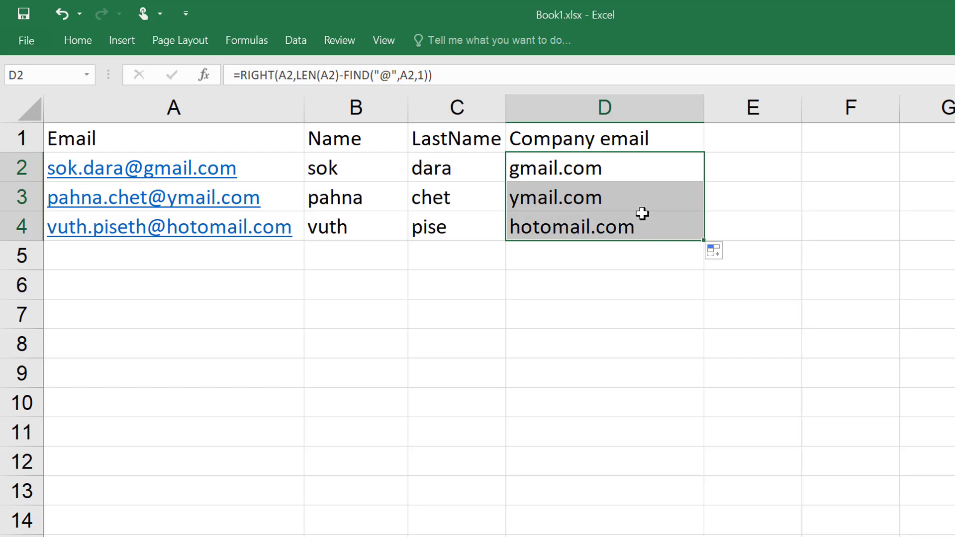
double_click(652, 170)
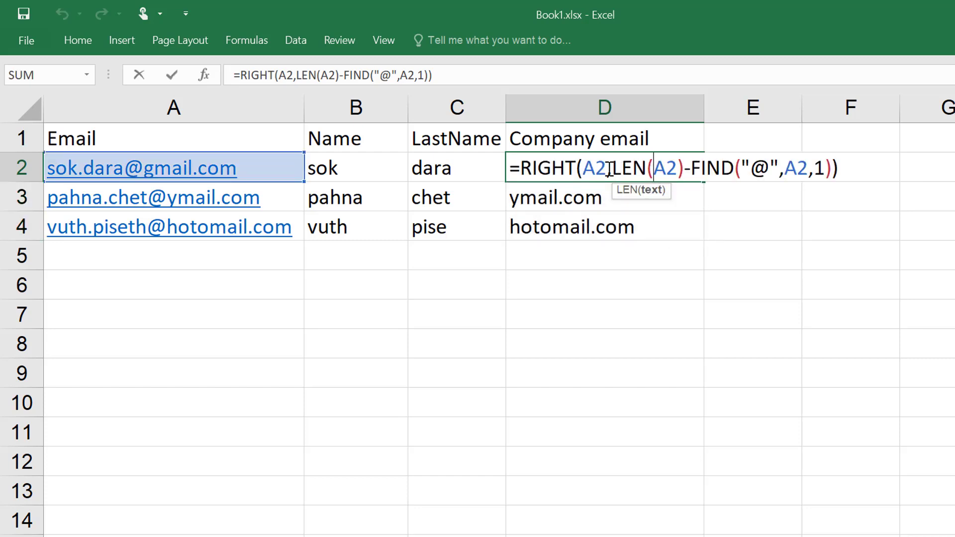
left_click_drag(613, 169, 685, 169)
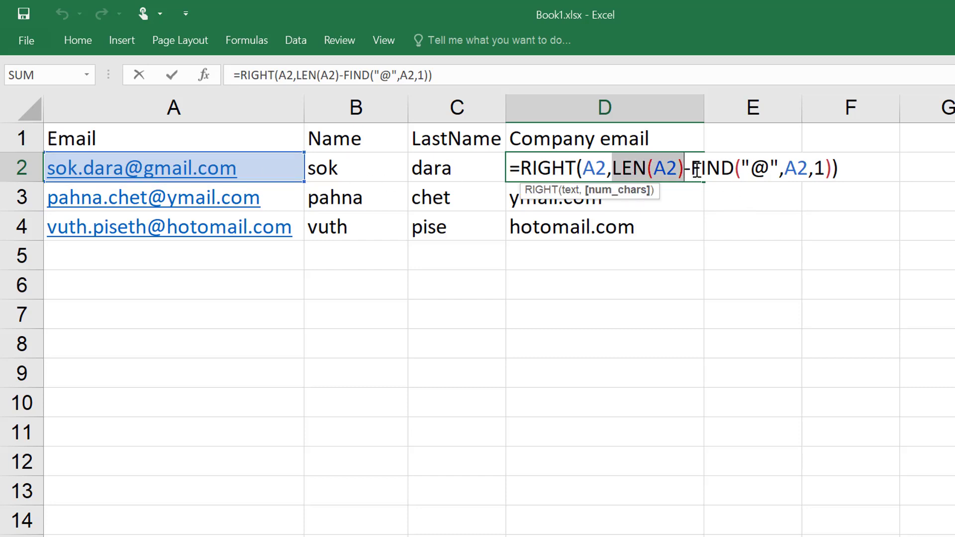
left_click_drag(691, 169, 826, 169)
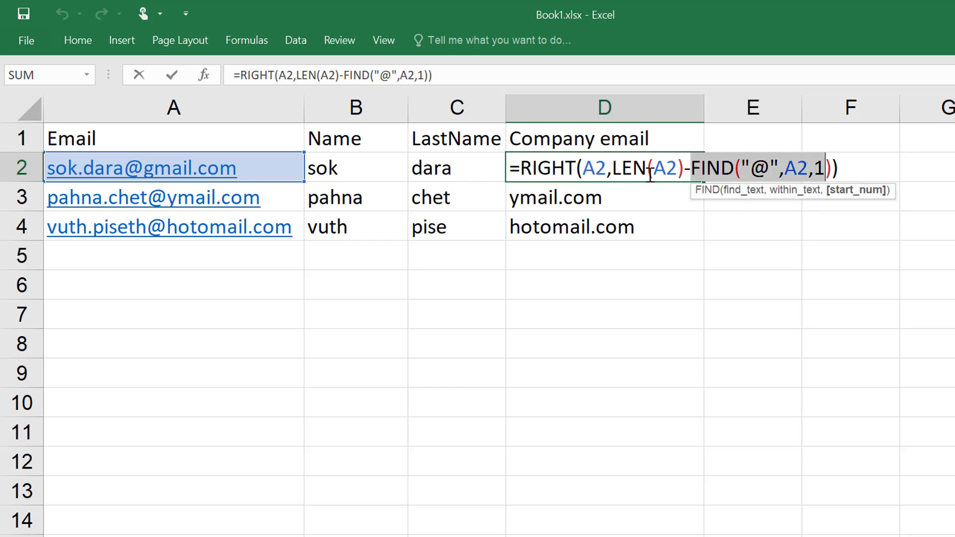
key("Return")
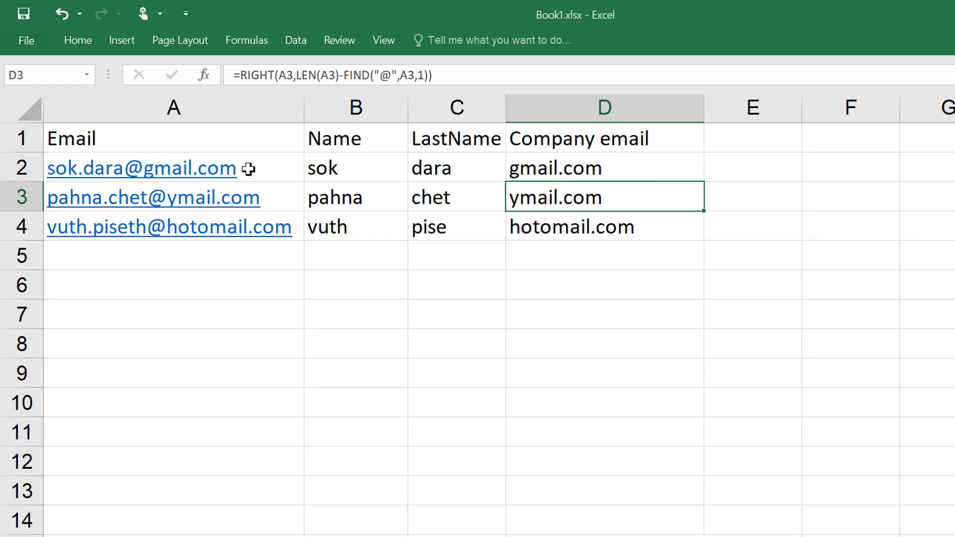
left_click(630, 171)
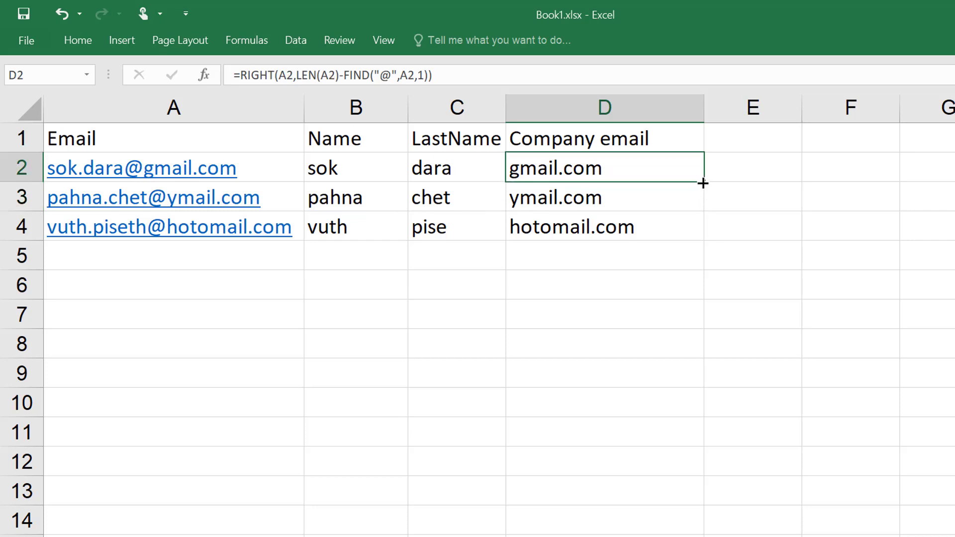
left_click_drag(703, 182, 700, 239)
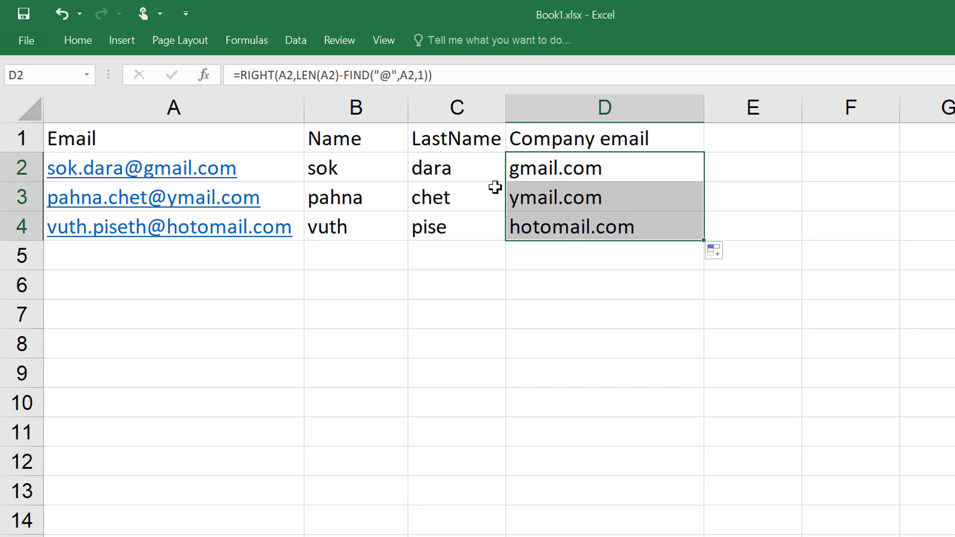
left_click(466, 167)
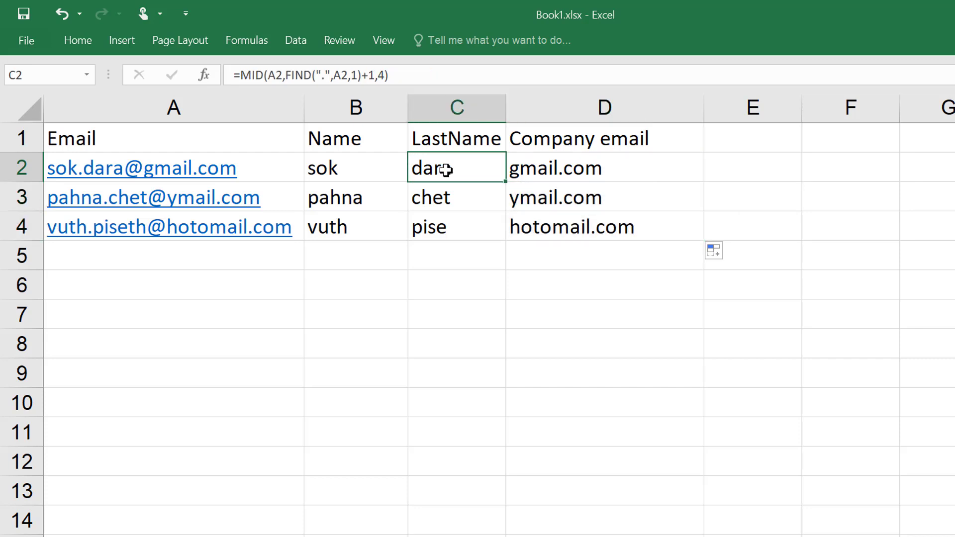
Widen column C and review C2's =MID(A2,FIND(".",A2,1)+1,4), keeping the fixed length 4
left_click_drag(507, 115, 632, 115)
double_click(566, 161)
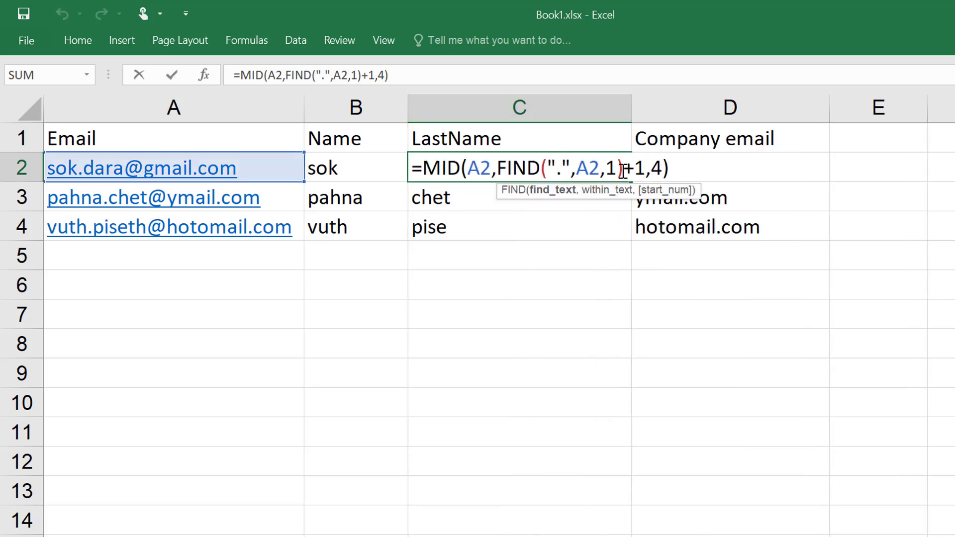
left_click_drag(496, 168, 622, 172)
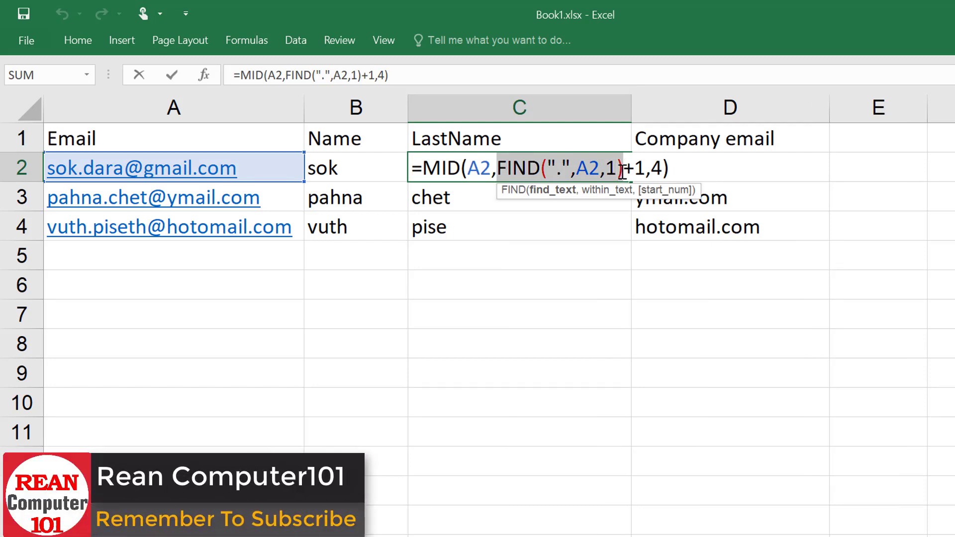
left_click_drag(621, 171, 500, 174)
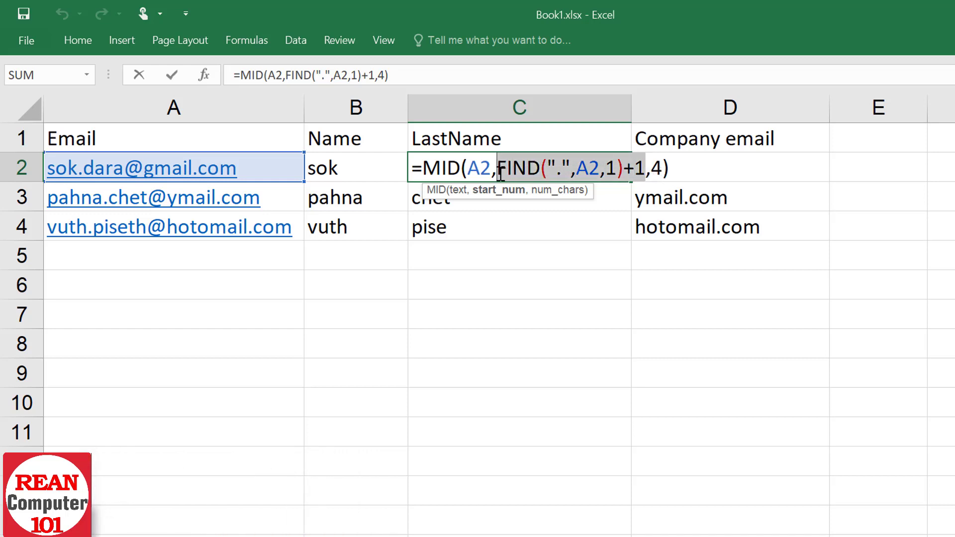
left_click_drag(651, 172, 663, 169)
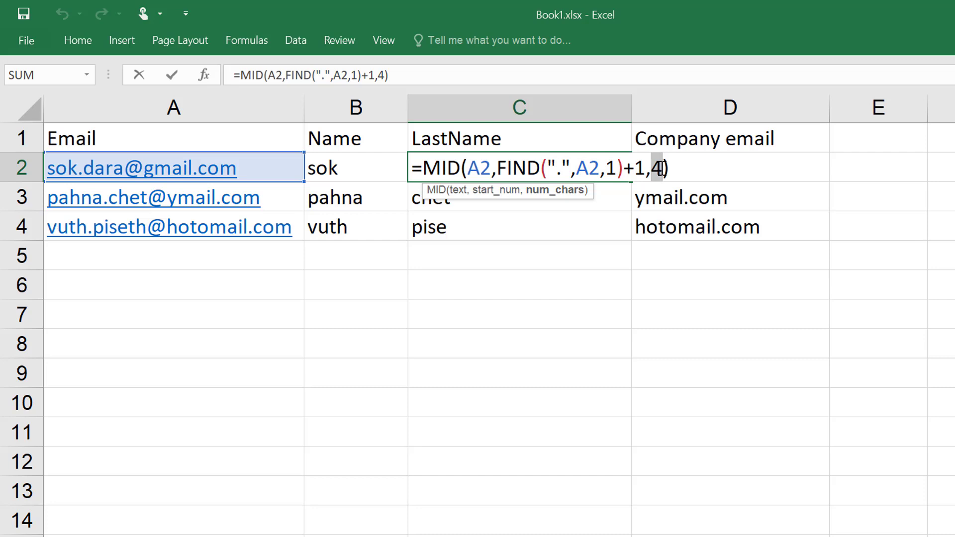
key("ctrl+Return")
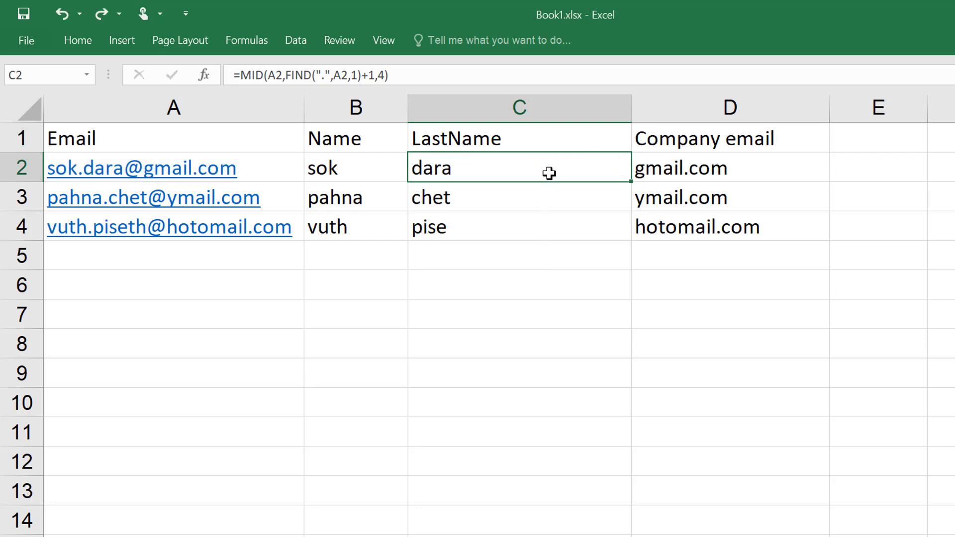
Walk through C2's MID arguments and select the fixed length 4 for replacement
double_click(497, 175)
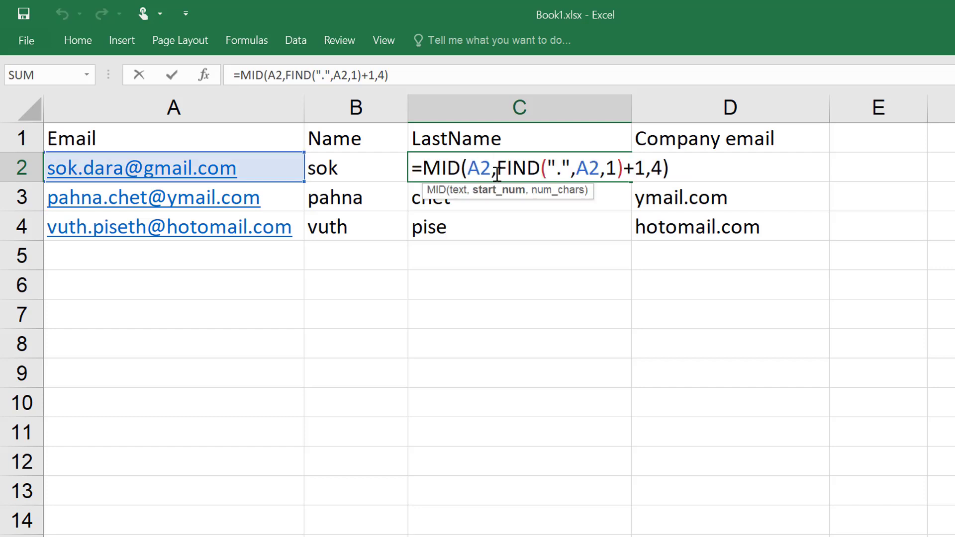
left_click(663, 169)
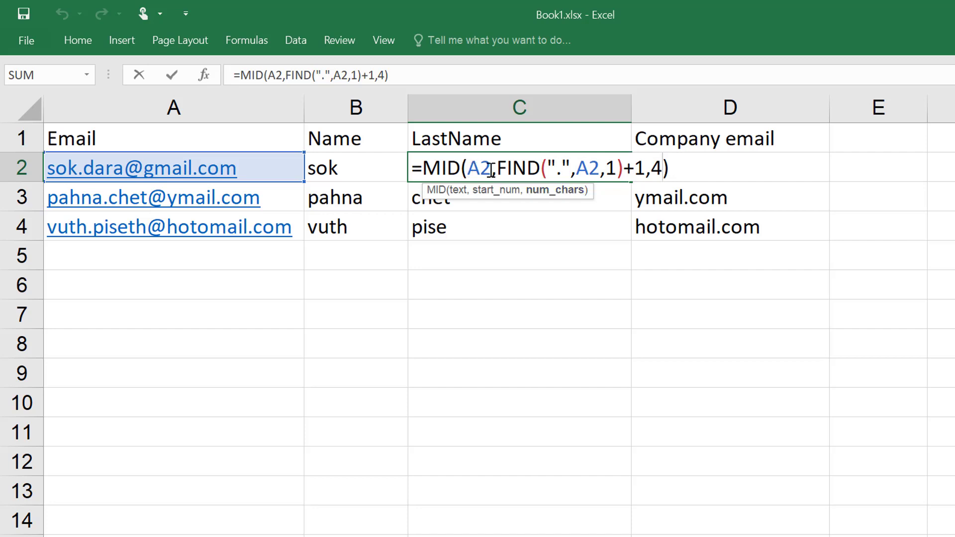
left_click_drag(491, 171, 468, 171)
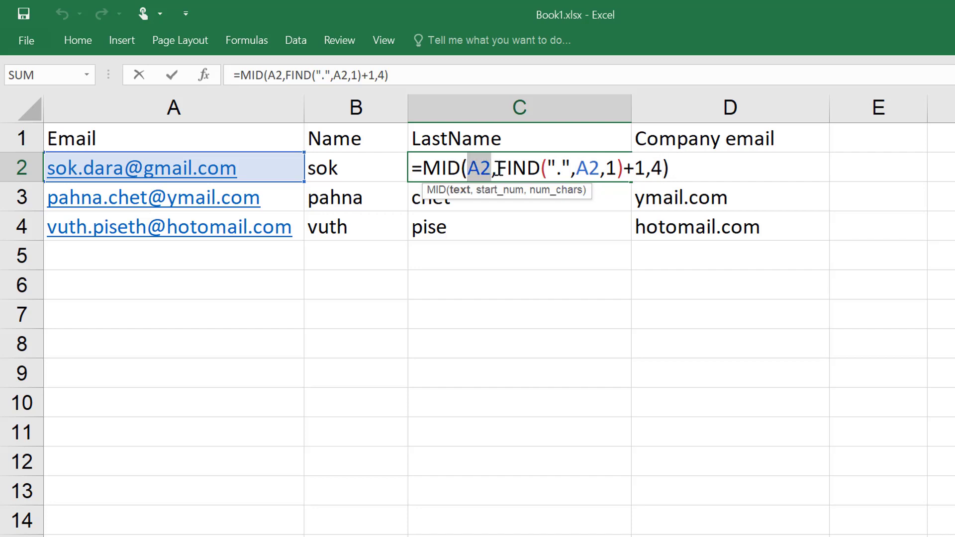
left_click_drag(497, 169, 646, 169)
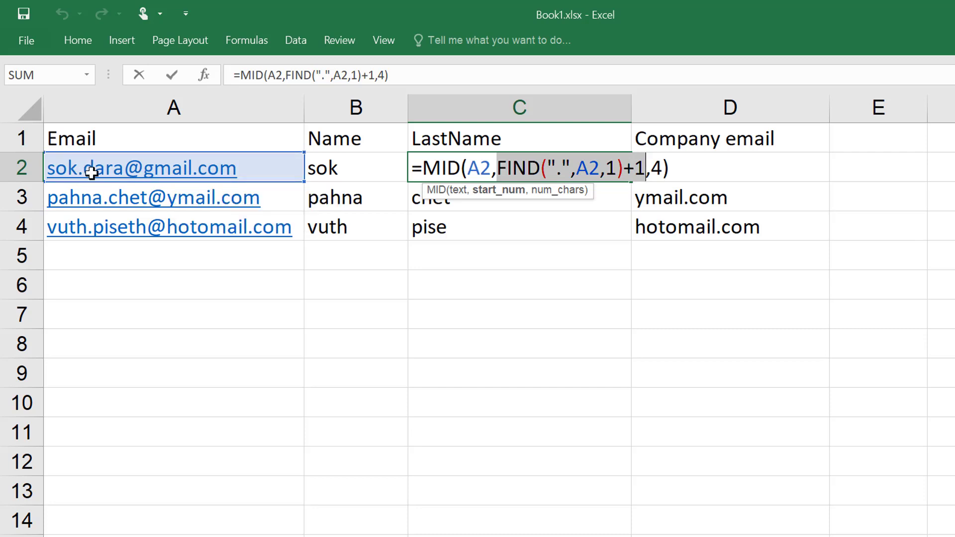
left_click(653, 169)
left_click_drag(653, 169, 660, 168)
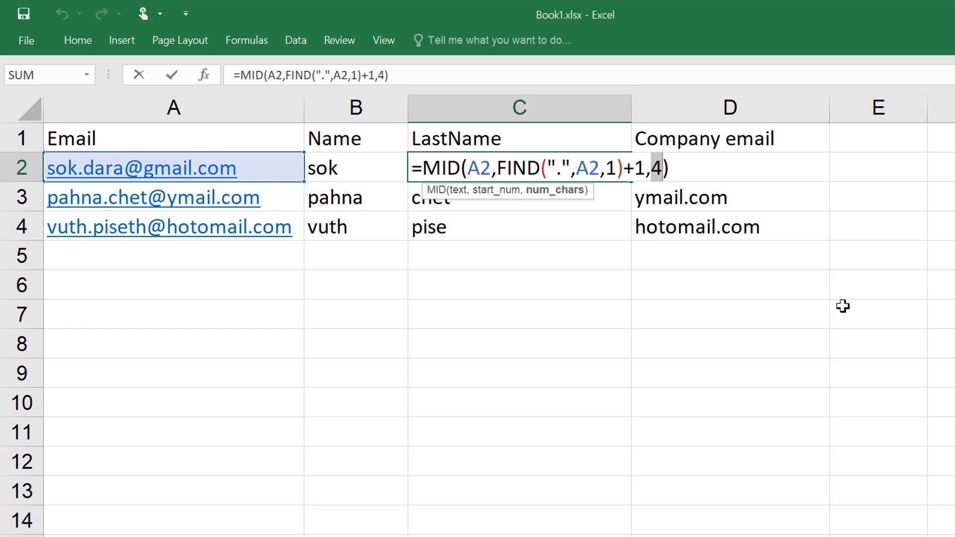
Replace the length 4 in C2's MID formula with FIND("@",A2,1)
type("F")
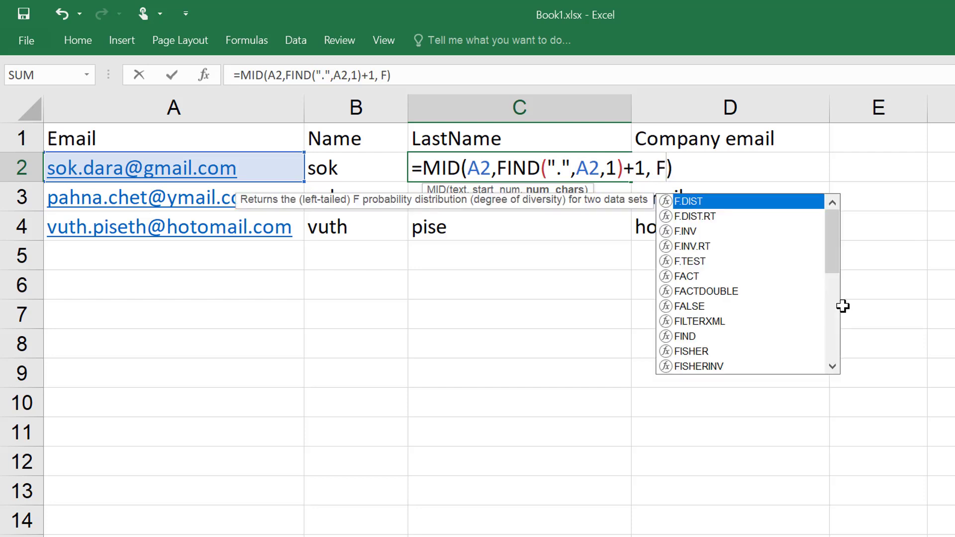
type("ind(")
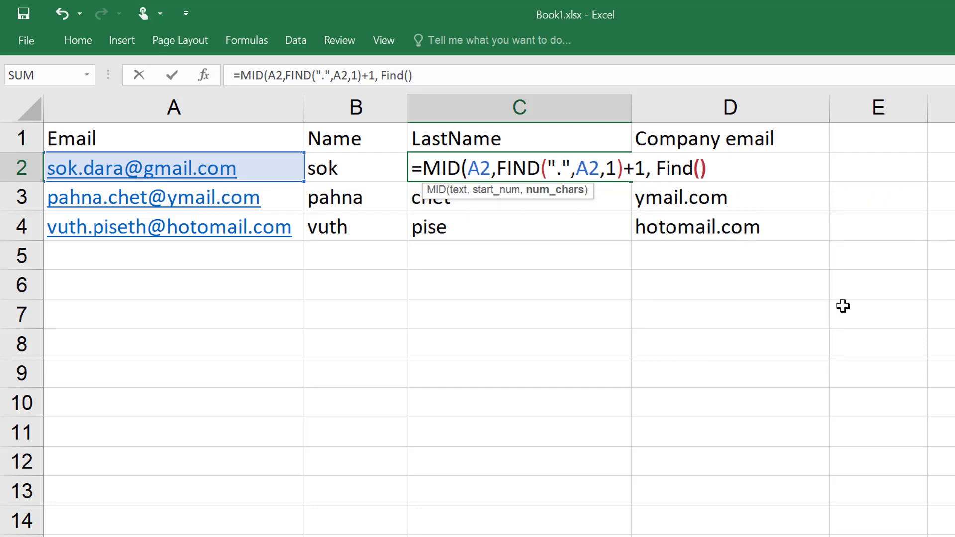
left_click(166, 171)
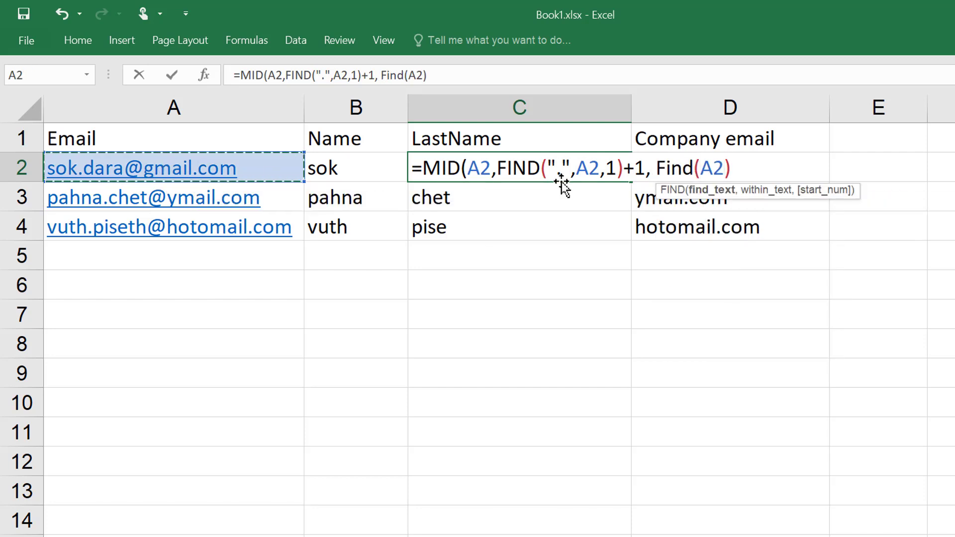
key("BackSpace")
key("BackSpace")
type("\"")
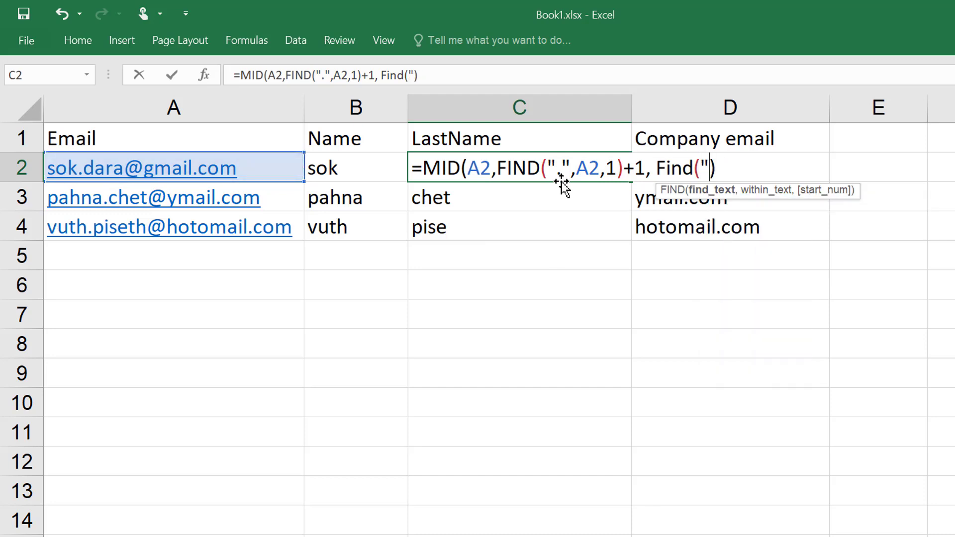
type("@")
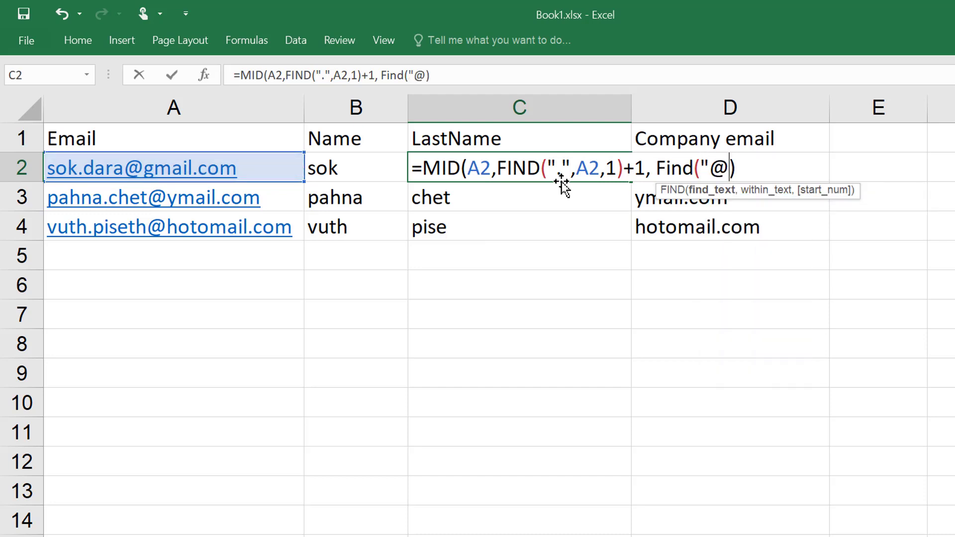
type("\",")
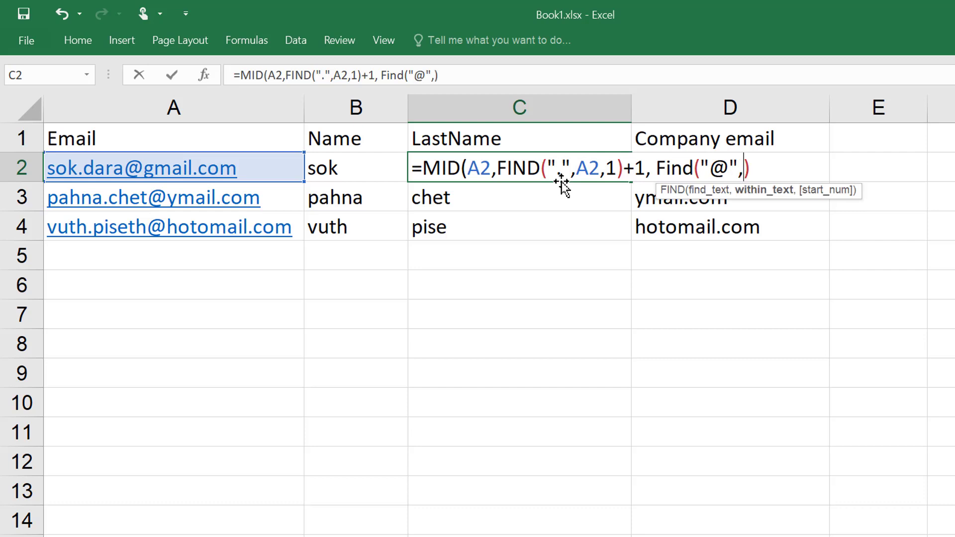
left_click(204, 167)
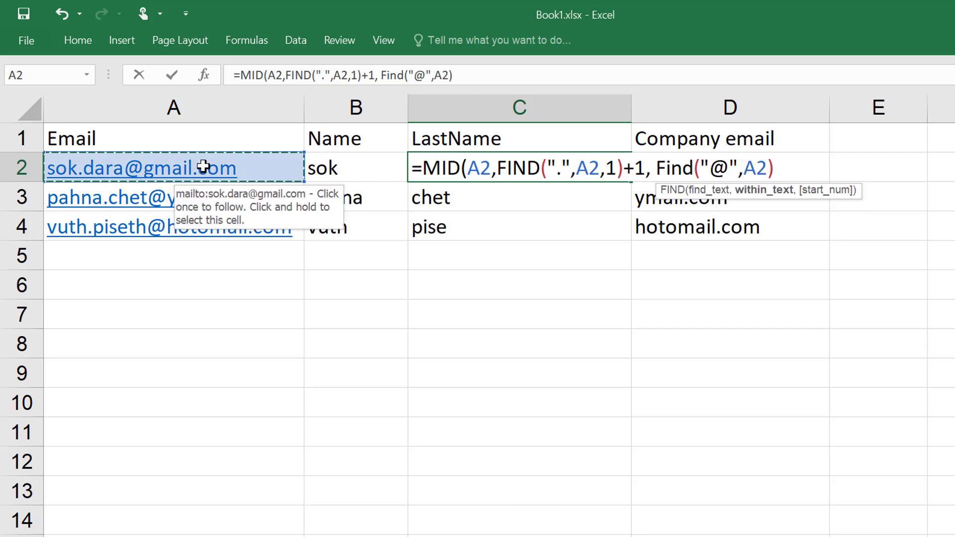
type(",")
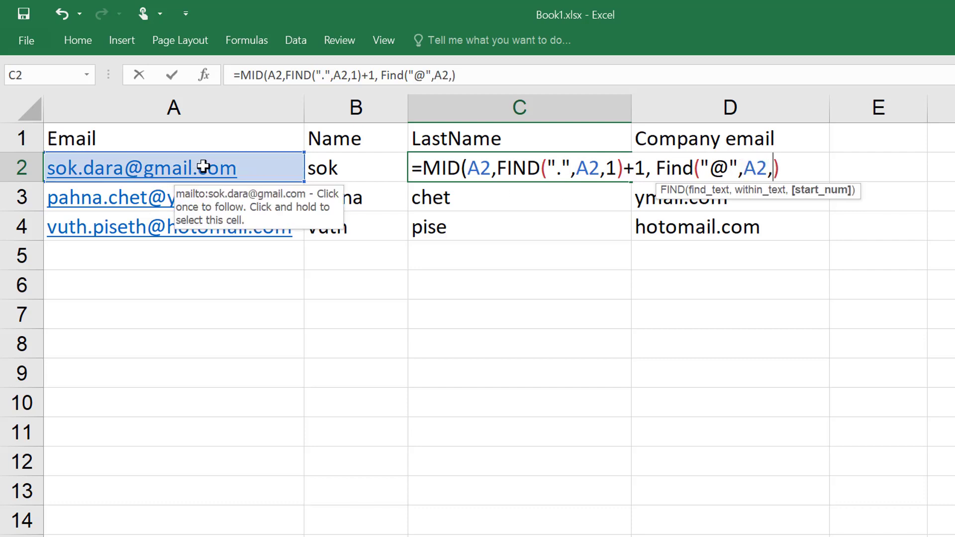
type("1")
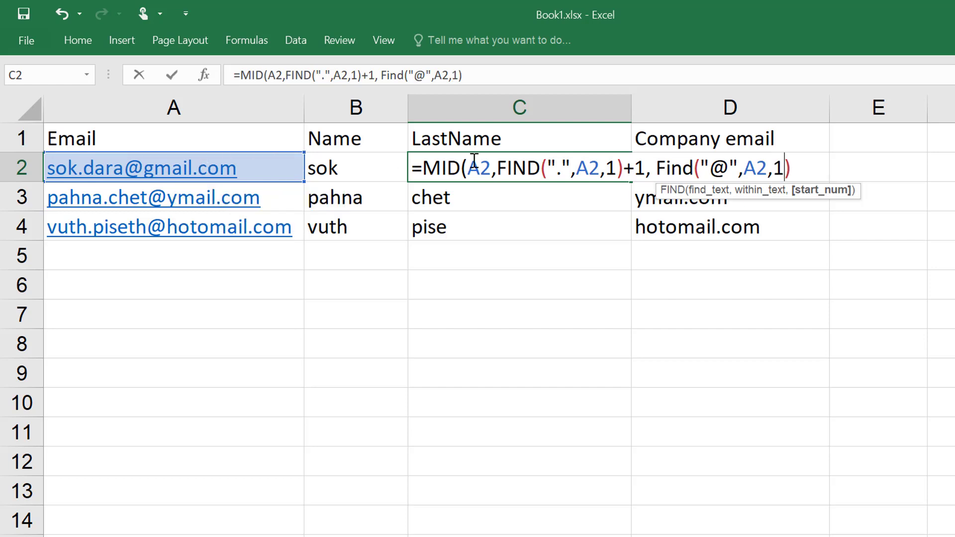
type(")")
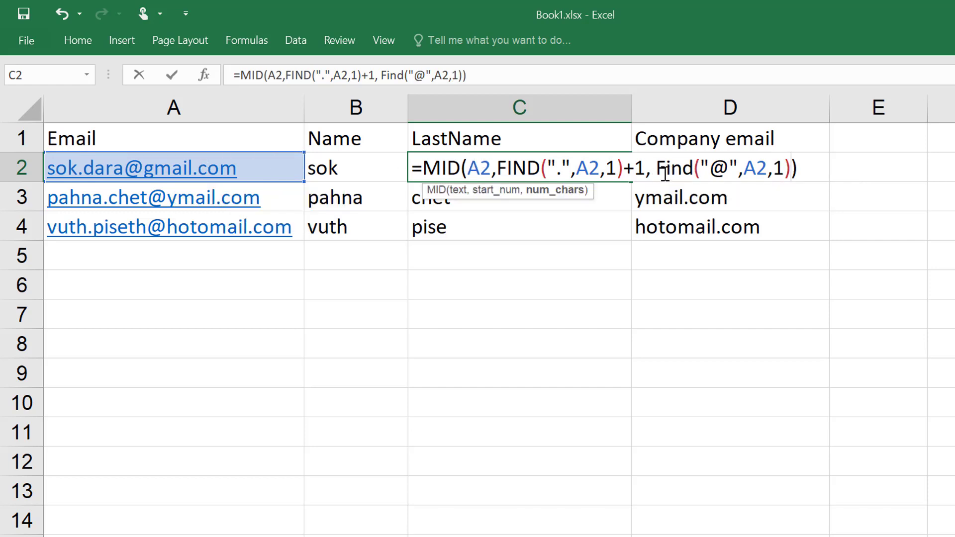
left_click_drag(655, 168, 793, 170)
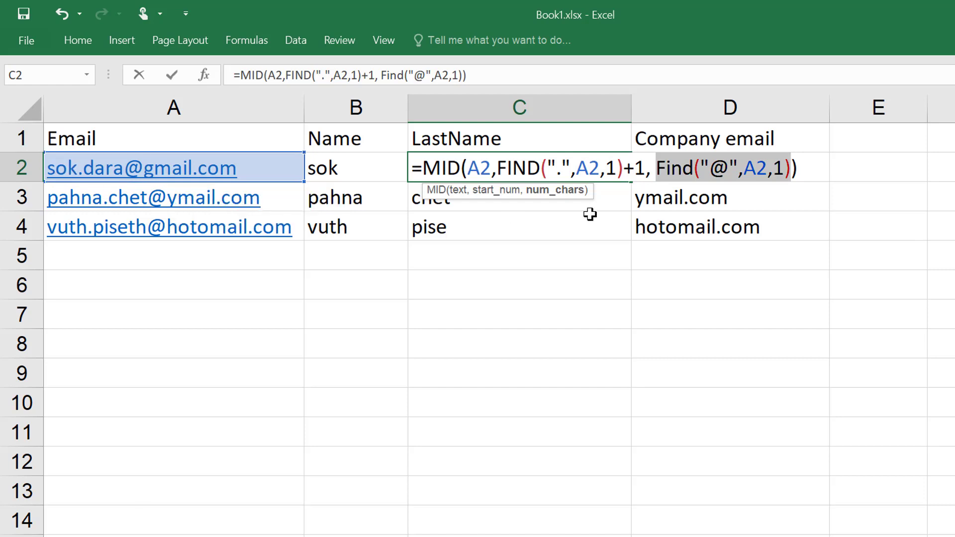
Subtract LEN(B2) from that @ position in the length argument
left_click(791, 168)
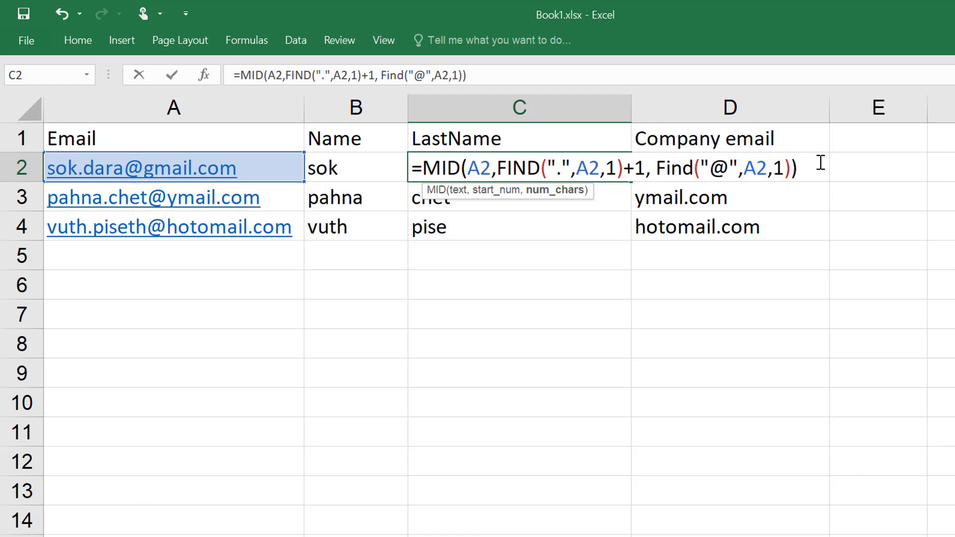
type("-")
type("len")
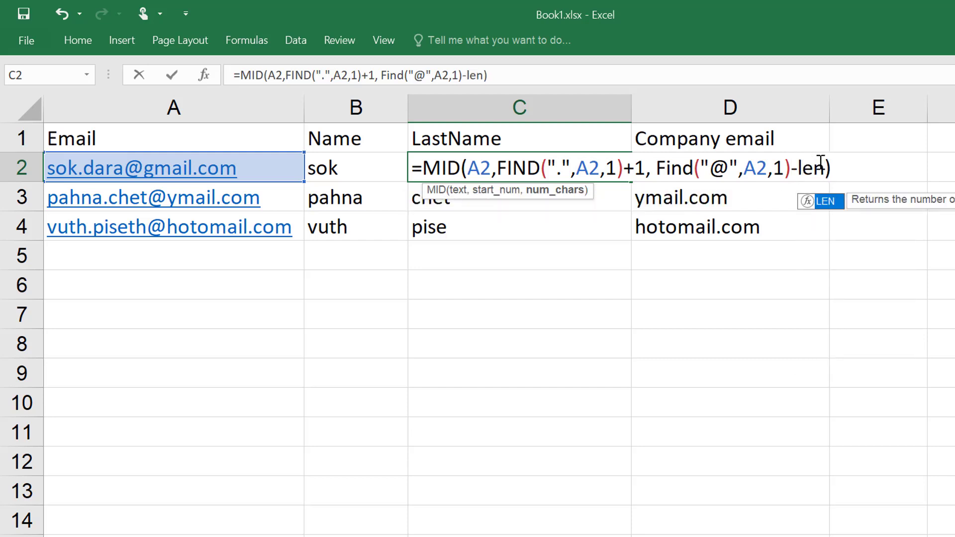
type("(")
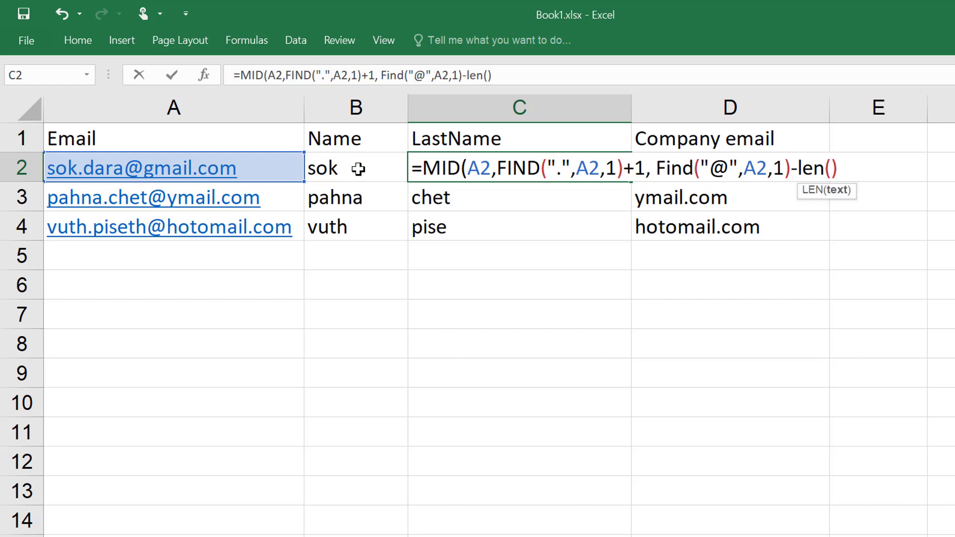
left_click(358, 169)
type(")")
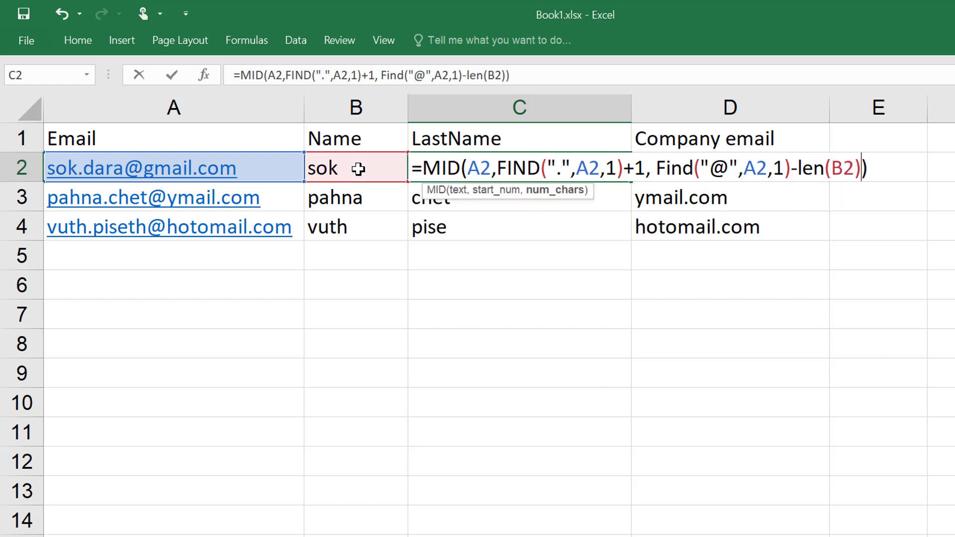
type("-")
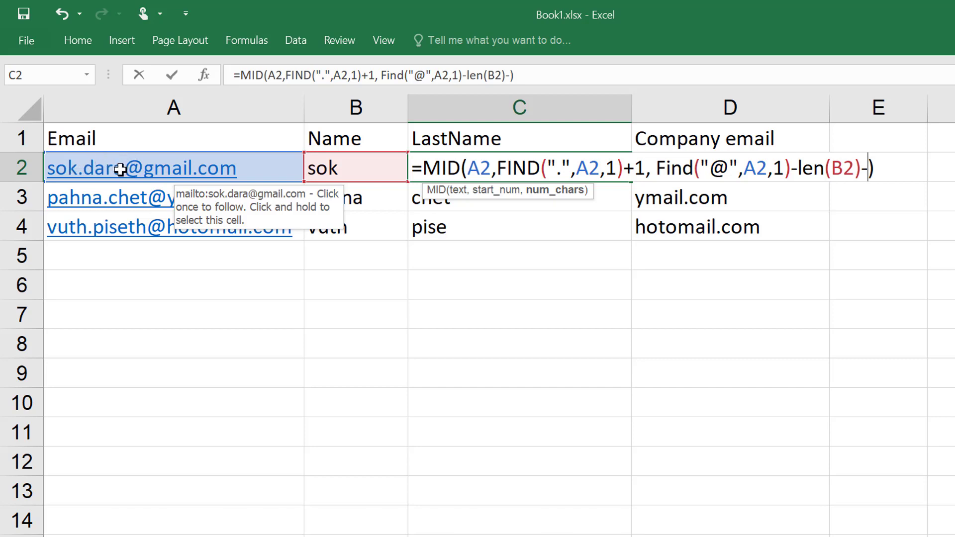
Finish the length with -2 and fill C2 down to C4, so C4 shows piseth
type("2")
key("Return")
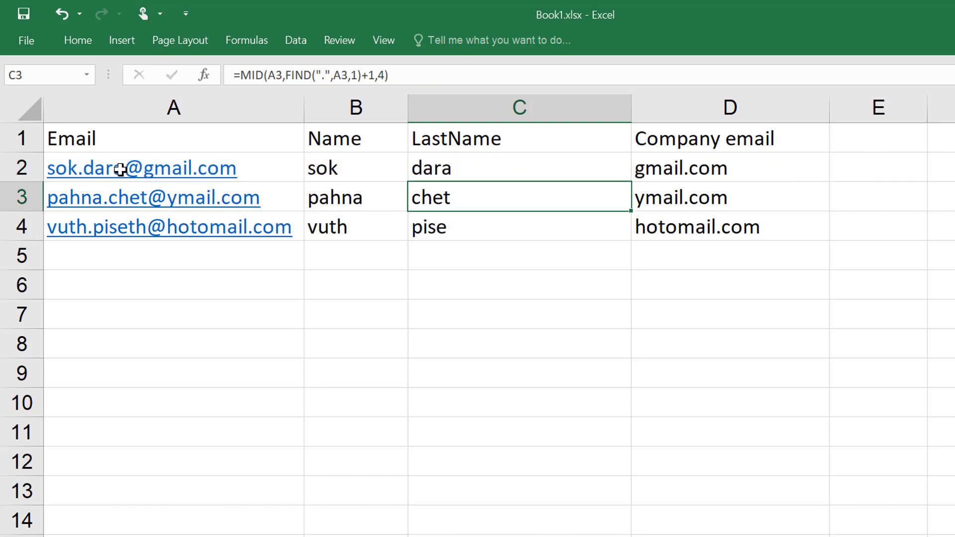
left_click(541, 167)
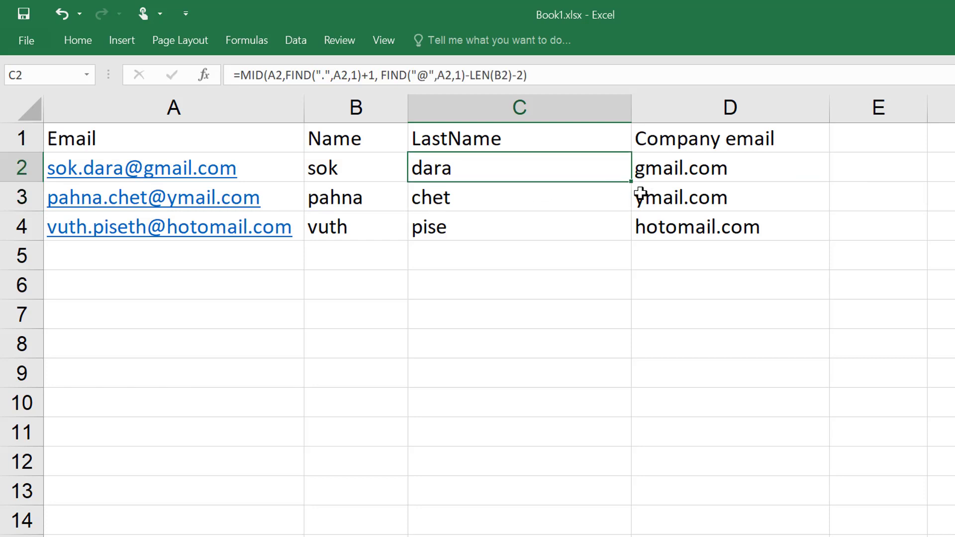
double_click(630, 181)
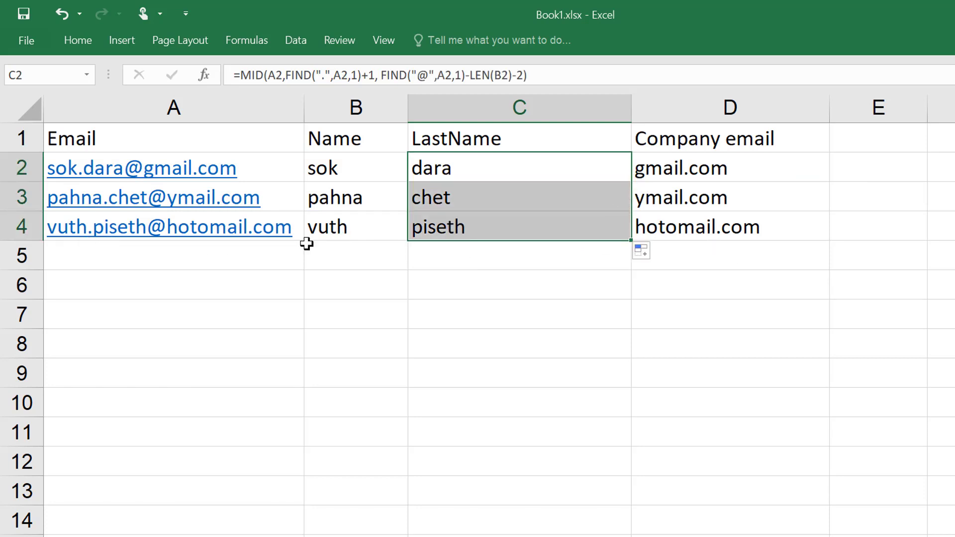
left_click(518, 174)
double_click(525, 171)
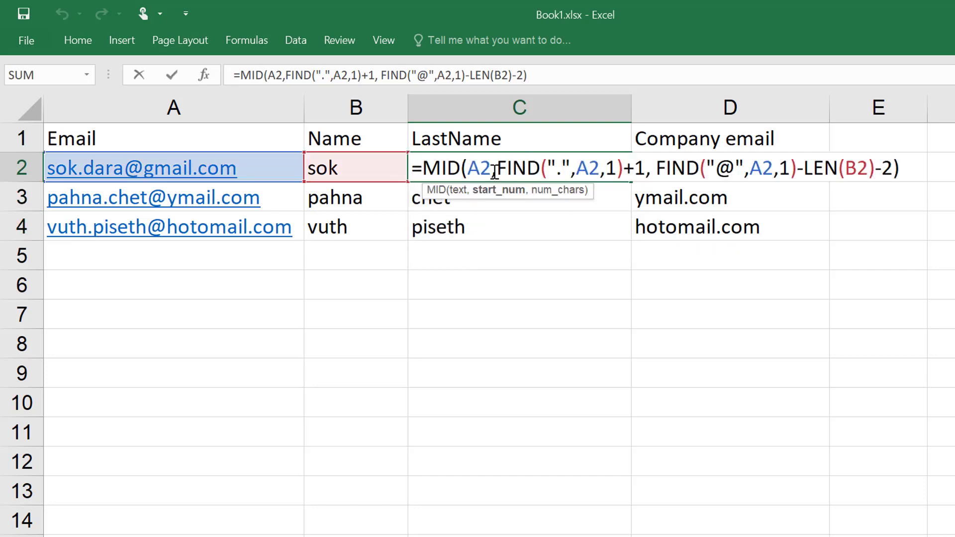
mouse_move(497, 169)
left_mouse_down()
mouse_move(657, 171)
mouse_move(646, 169)
left_mouse_up()
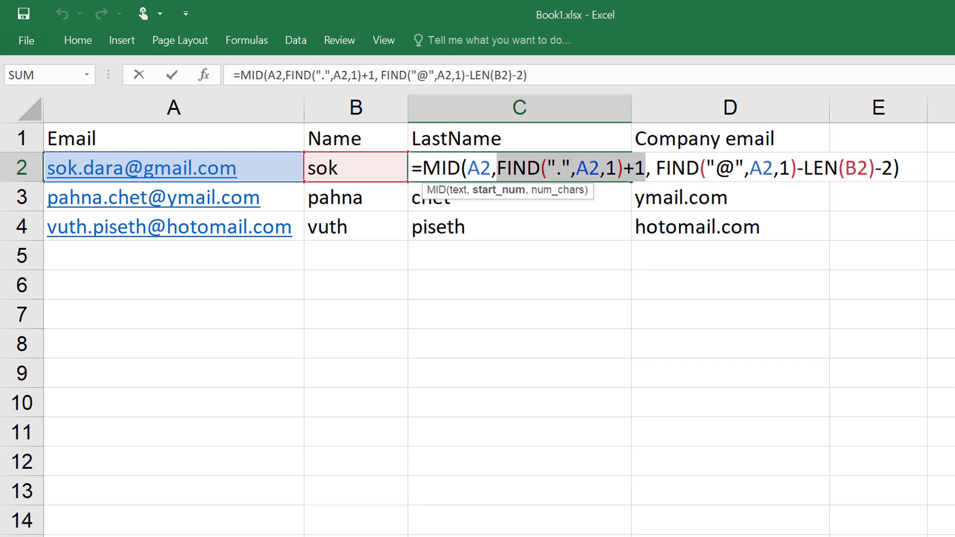
key("Return")
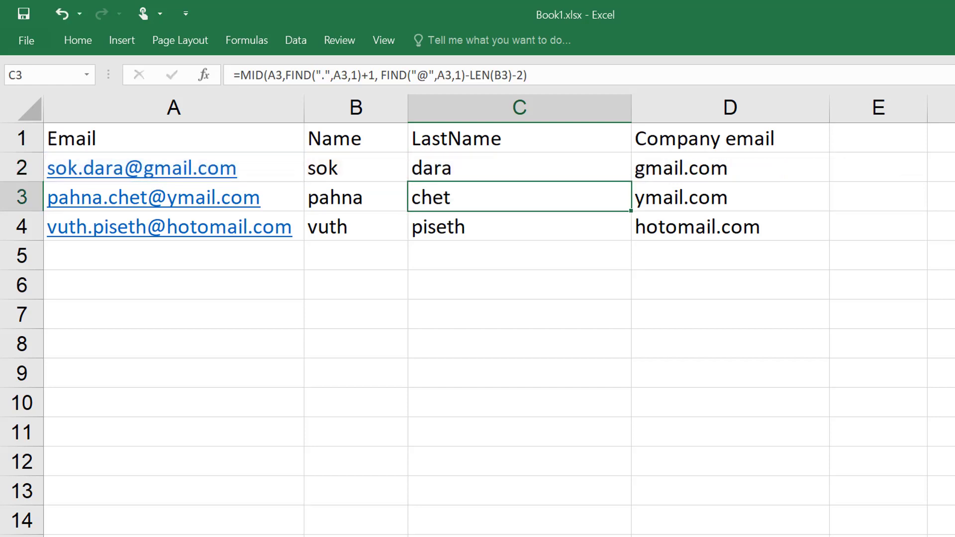